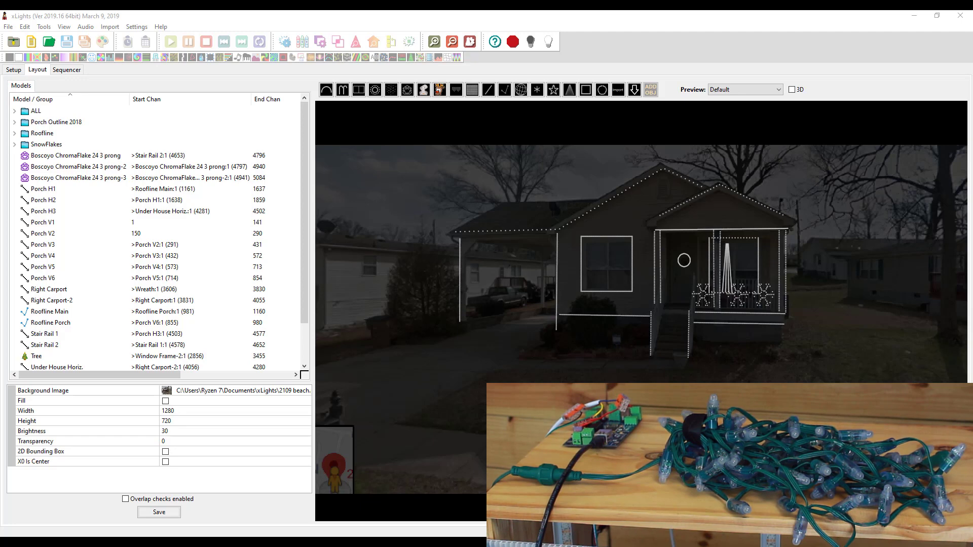
- Move the Advatek Assistant window, listing the PixLite 4 MkII ECO at 192.168.0.110, over the xLights layout
drag(0, 153, 378, 150)
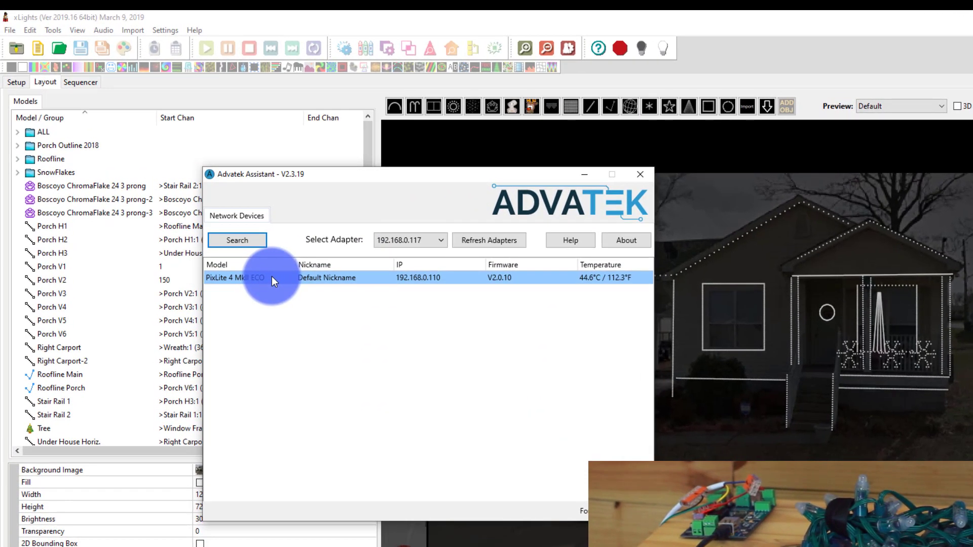
- Open the PixLite's configuration, check its network settings, then view its sACN Control settings
double_click(272, 278)
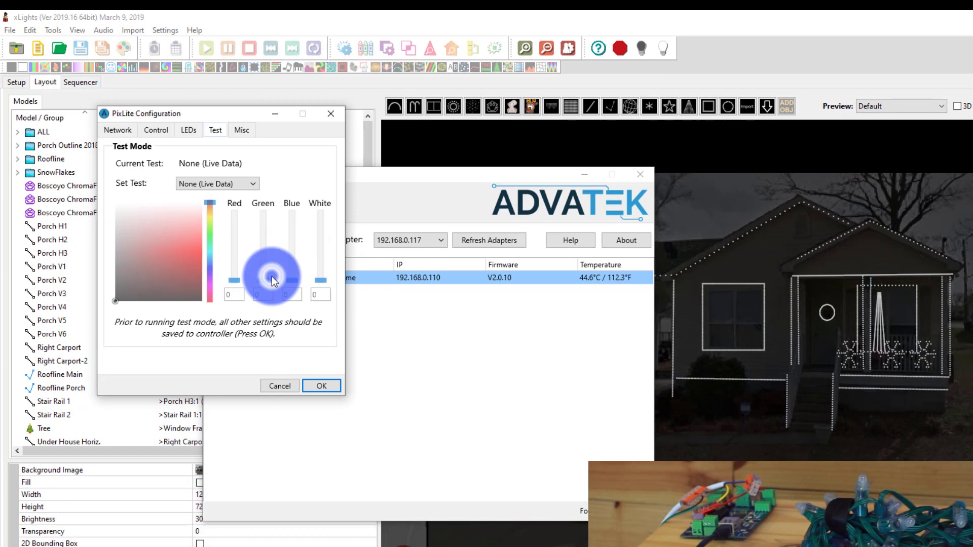
click(131, 128)
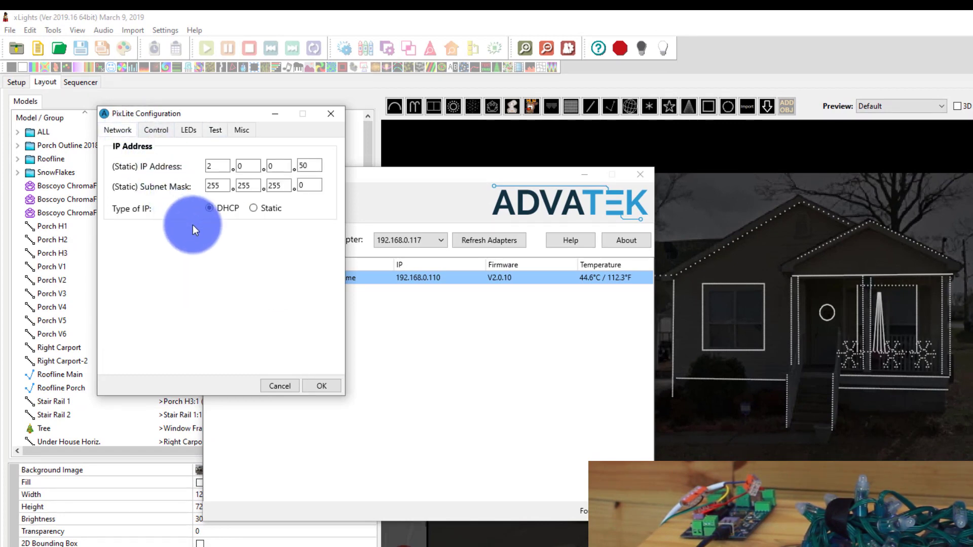
click(220, 167)
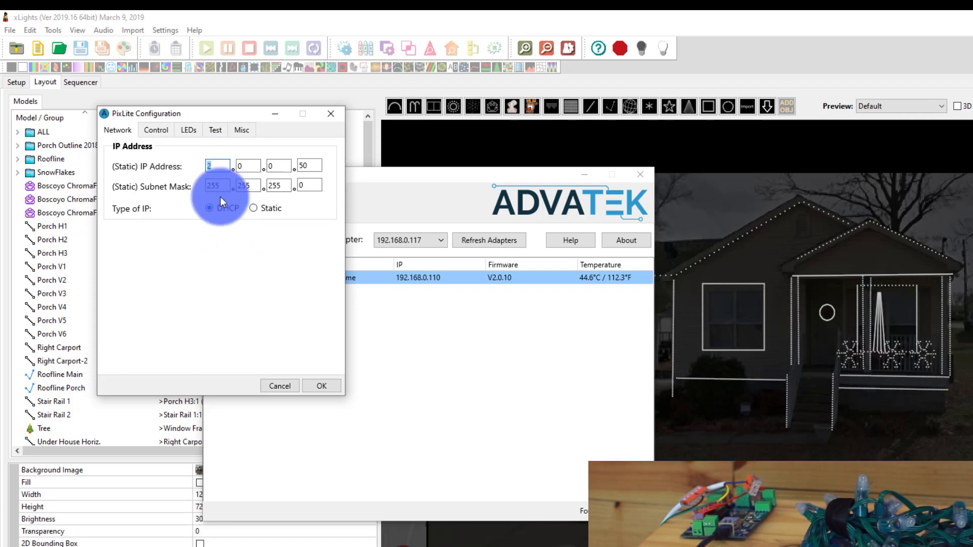
click(213, 210)
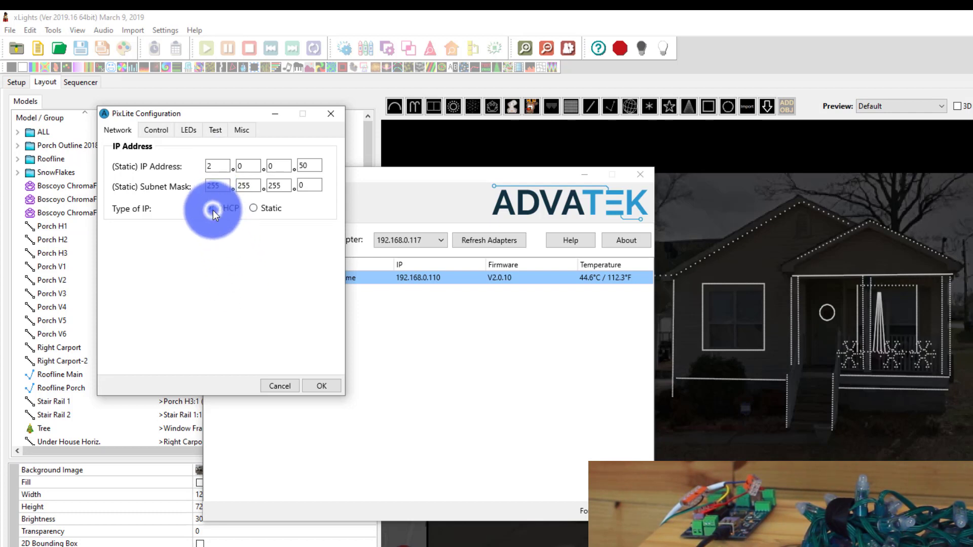
click(162, 135)
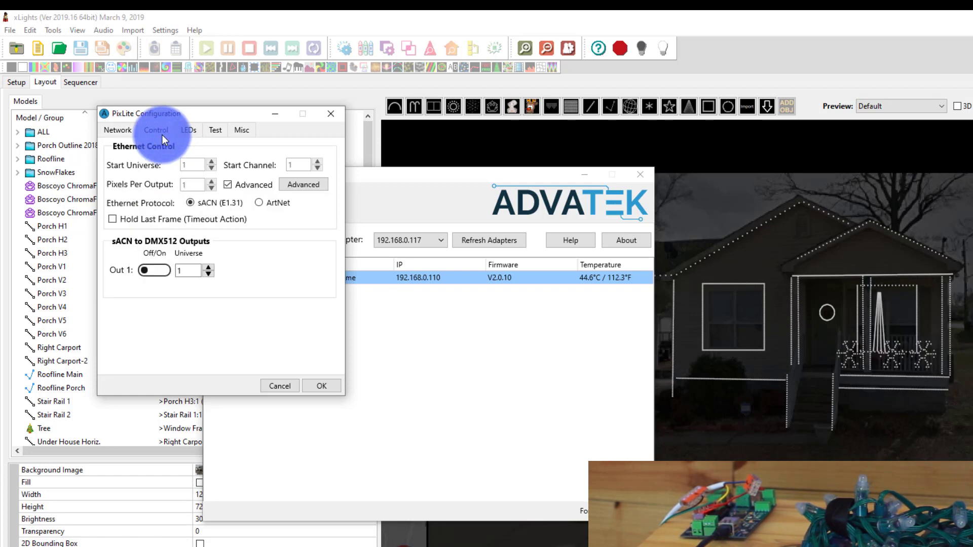
- Switch the PixLite to static addressing and enter IP address 192.168.0.201
click(107, 129)
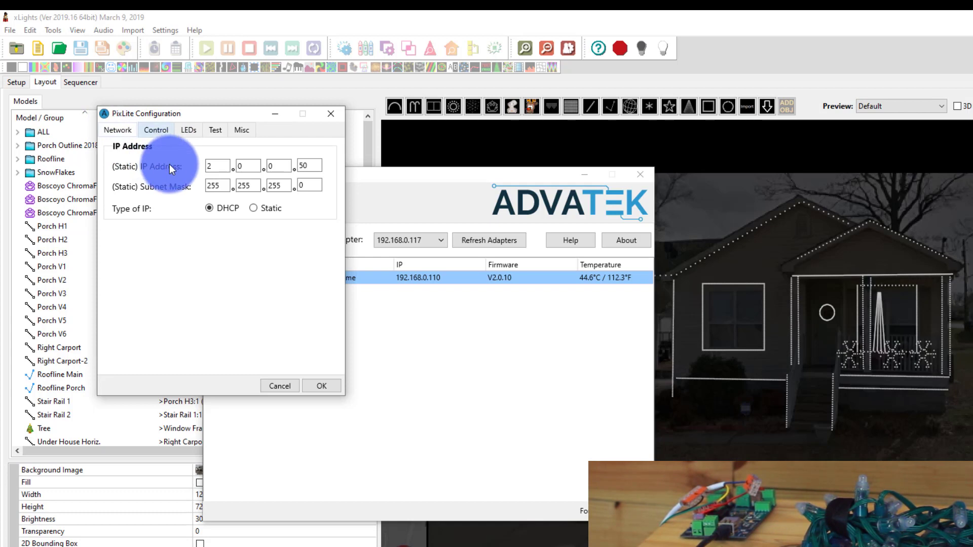
click(260, 211)
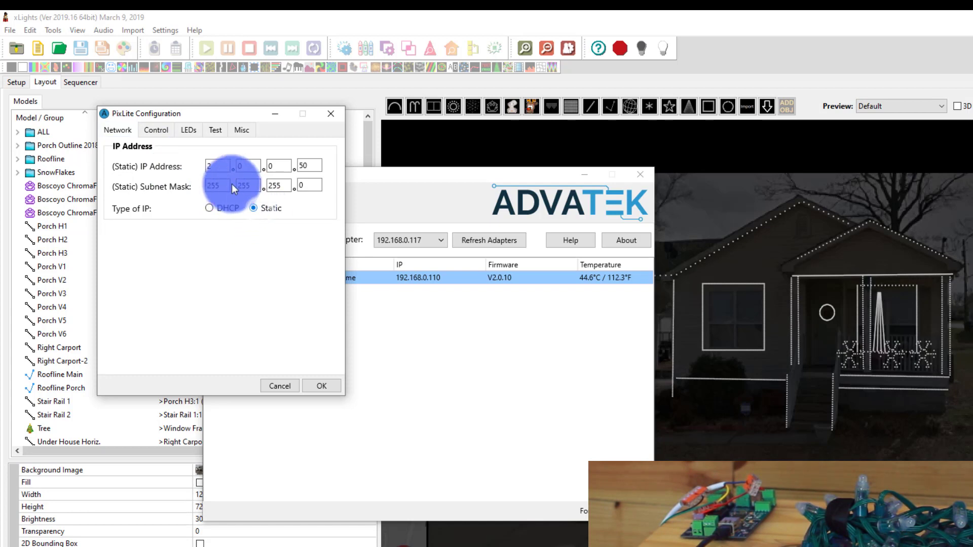
click(218, 170)
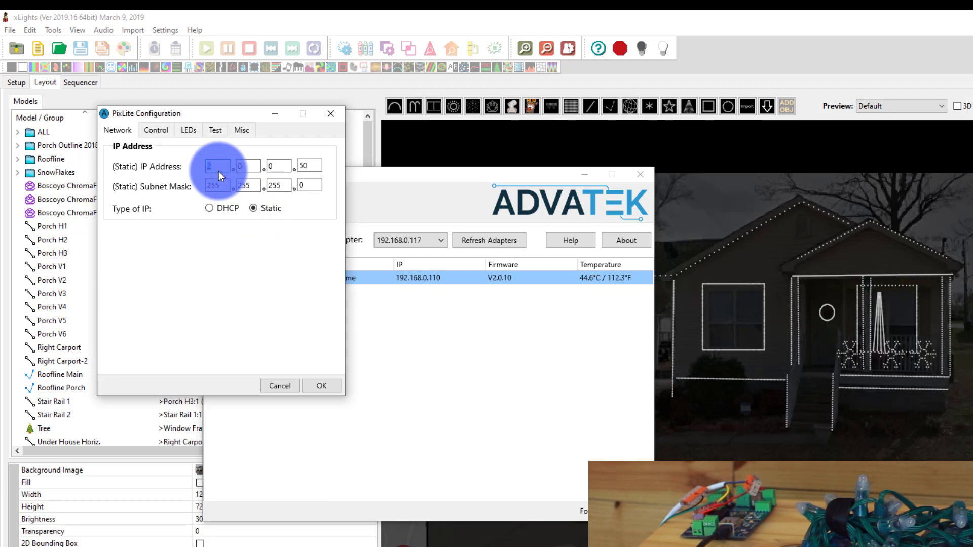
click(412, 244)
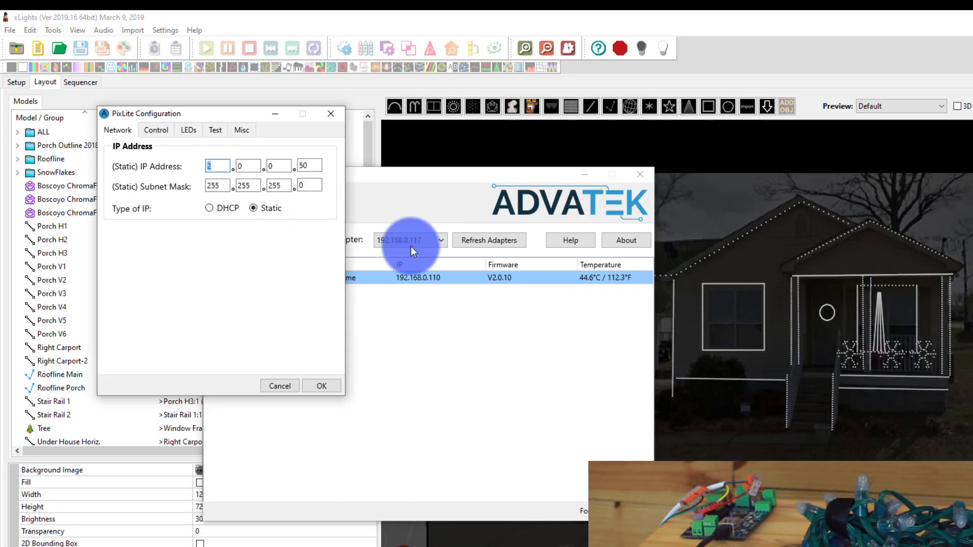
text(192)
key(Tab)
text(168)
key(Tab)
key(Tab)
text(200)
key(BackSpace)
text(1)
key(Tab)
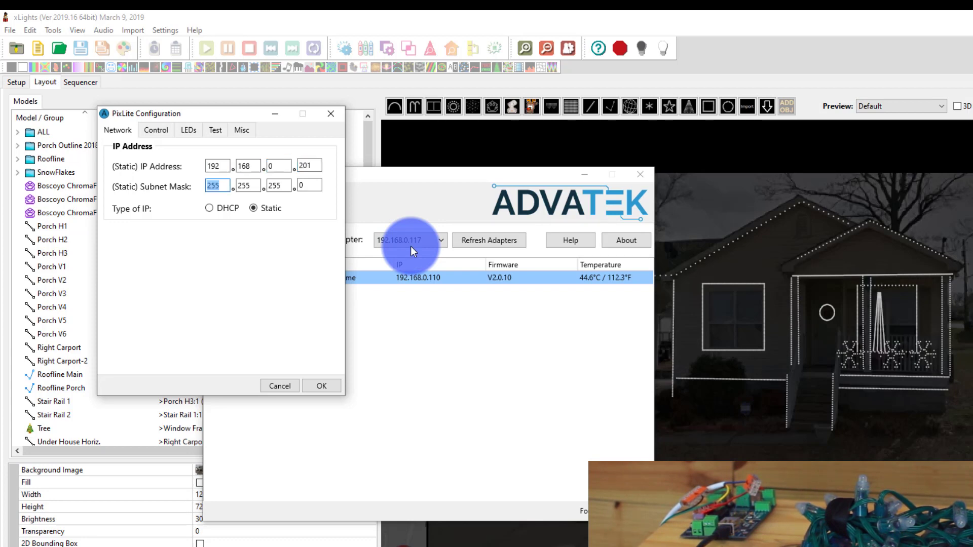
click(156, 132)
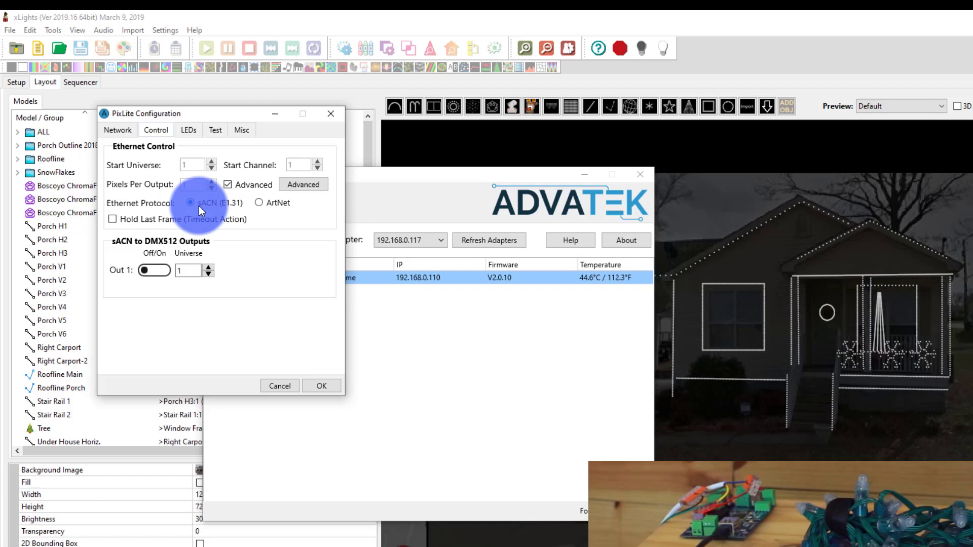
- Turn off Advanced, set 340 pixels per output on sACN universe 1, channel 1, and toggle Out 1
click(247, 186)
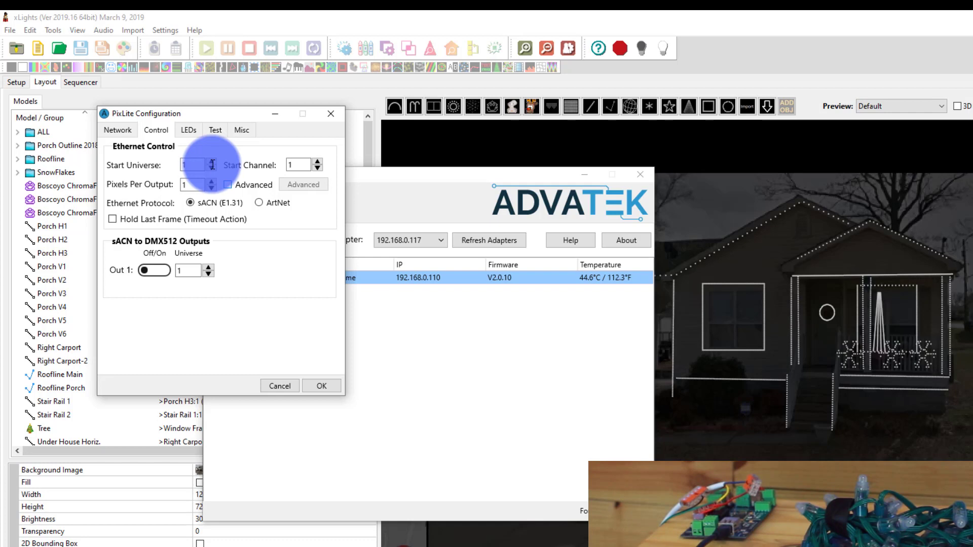
click(192, 185)
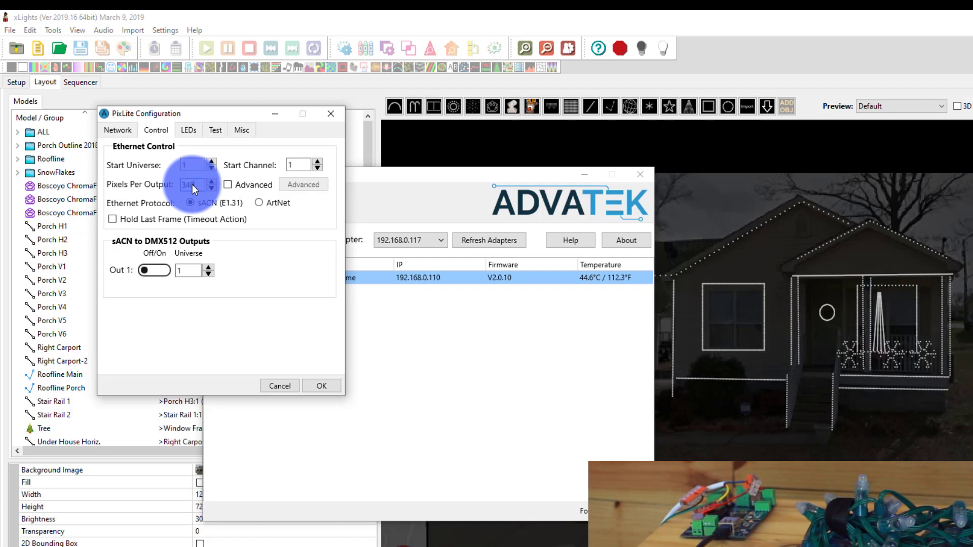
click(207, 263)
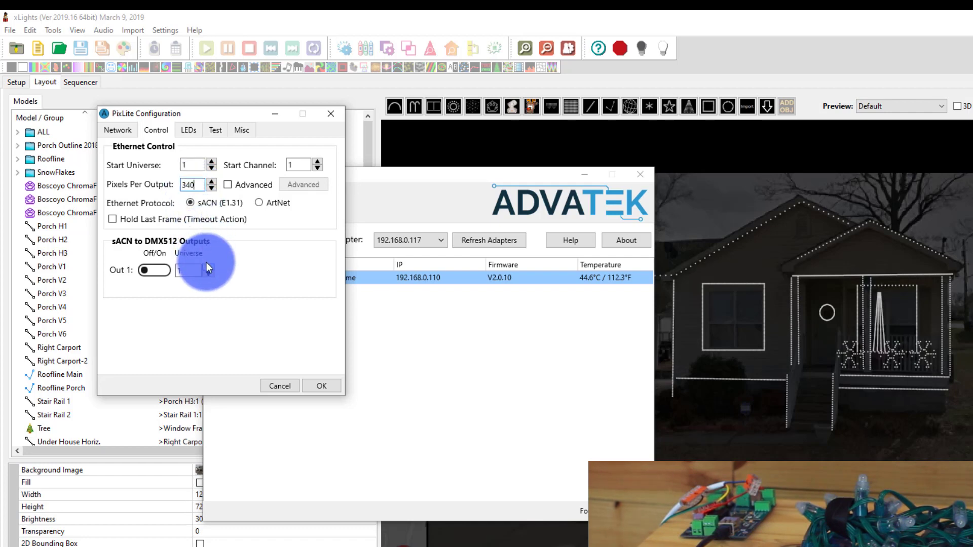
click(217, 307)
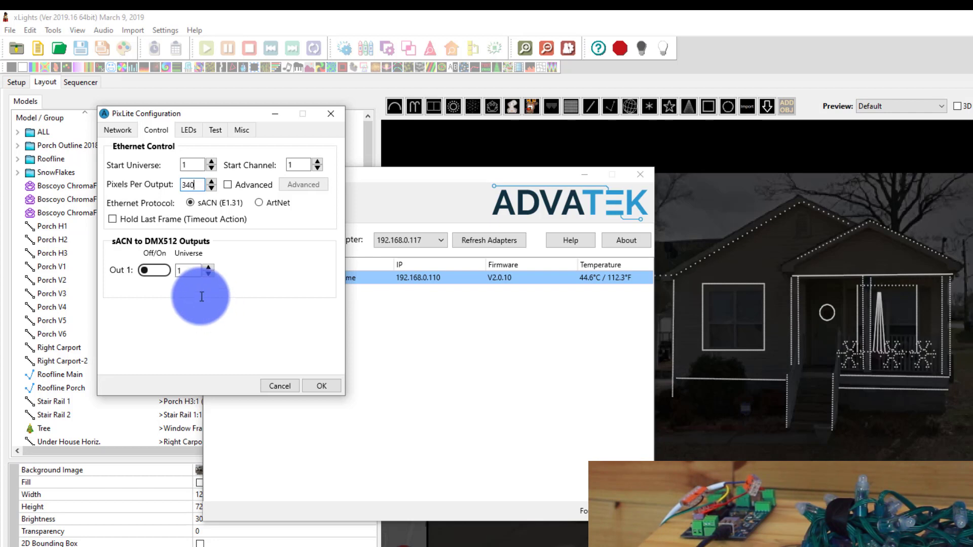
click(157, 269)
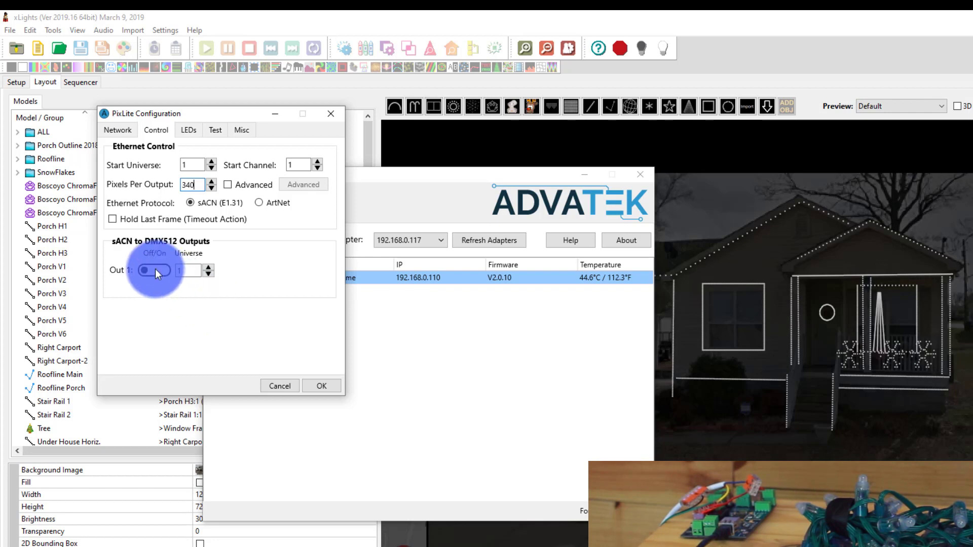
click(155, 269)
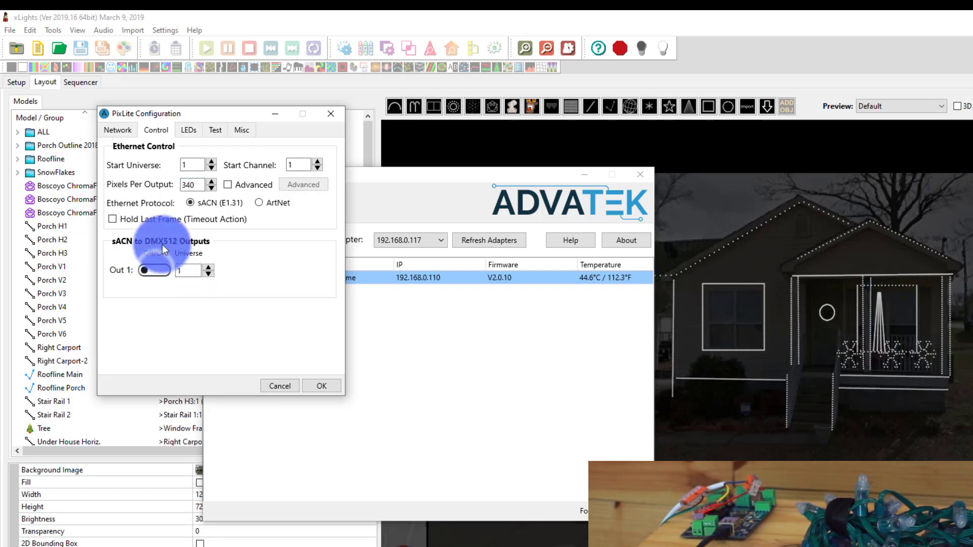
- Set the PixLite's pixel IC to WS2811, keeping R-G-B order and normal outputs
click(192, 131)
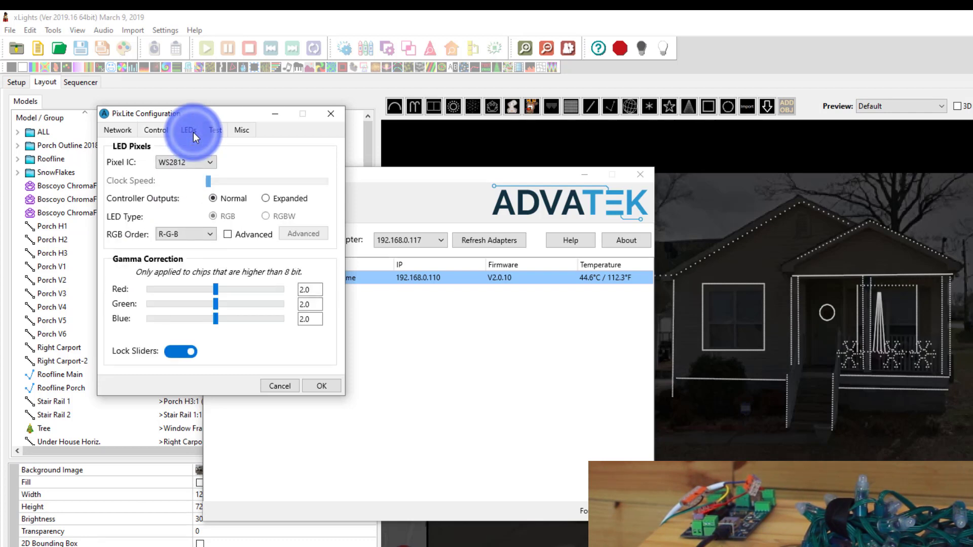
key(Tab)
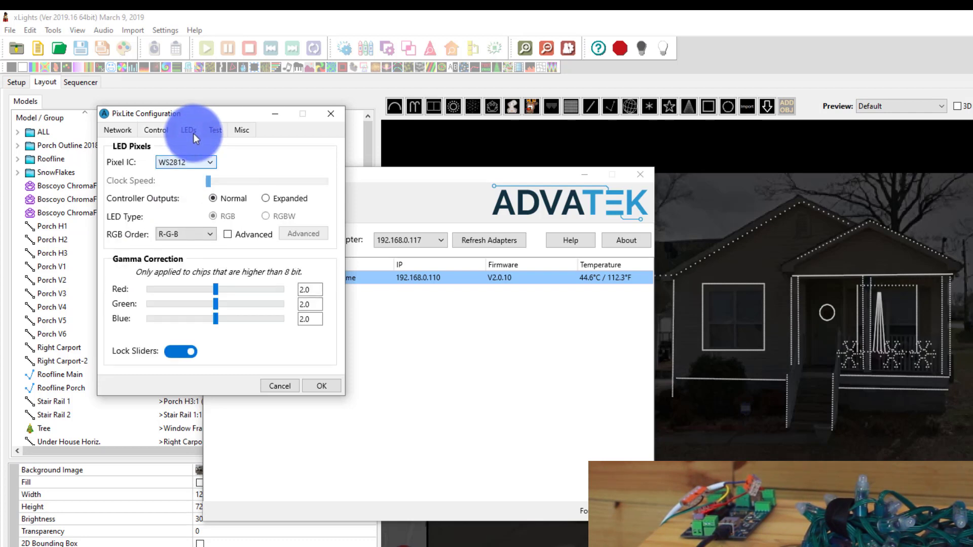
click(198, 163)
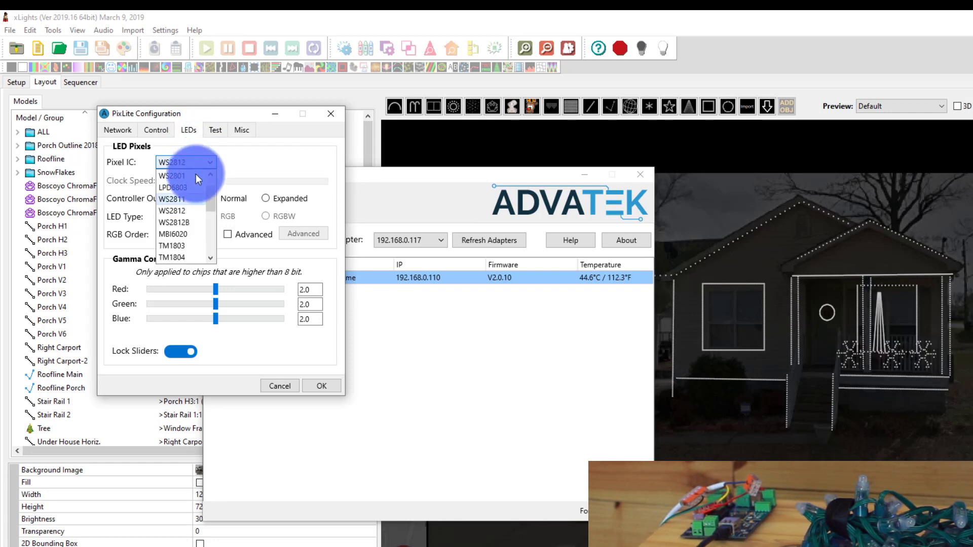
click(192, 200)
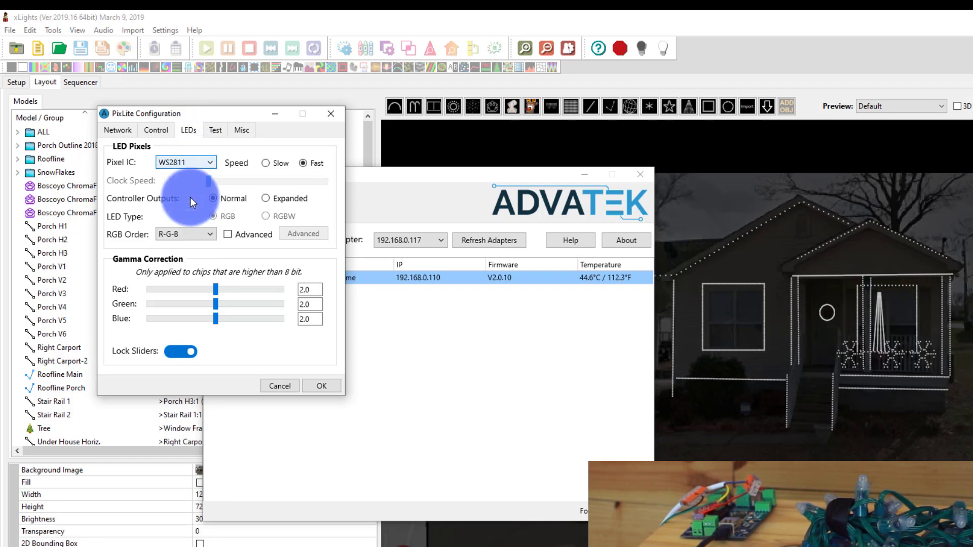
click(264, 202)
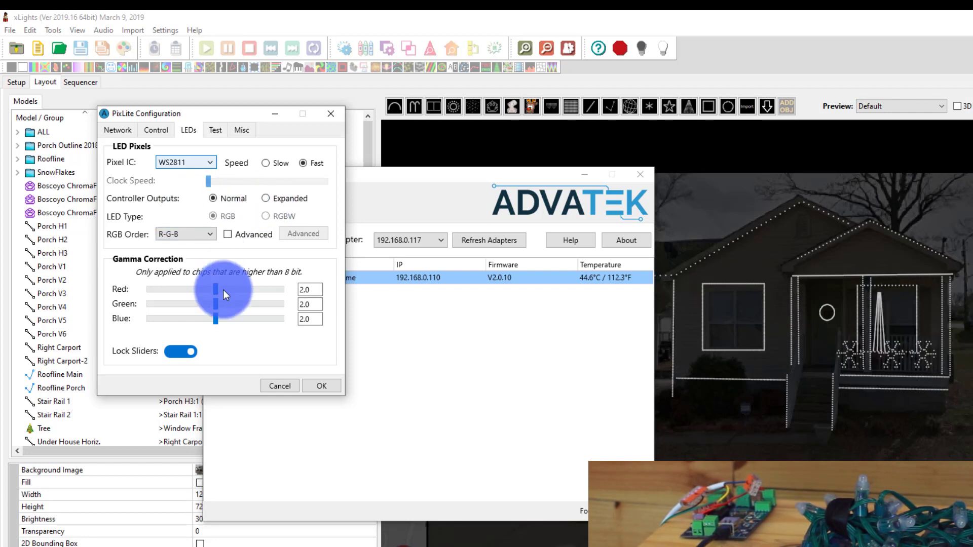
- Run the RGBW Cycle test on the pixels, then light them solid red
click(216, 131)
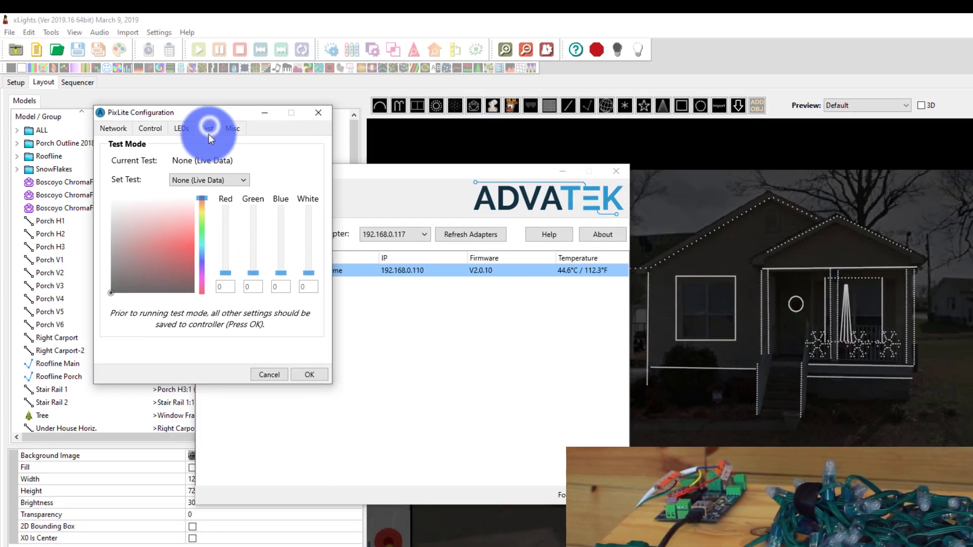
click(215, 185)
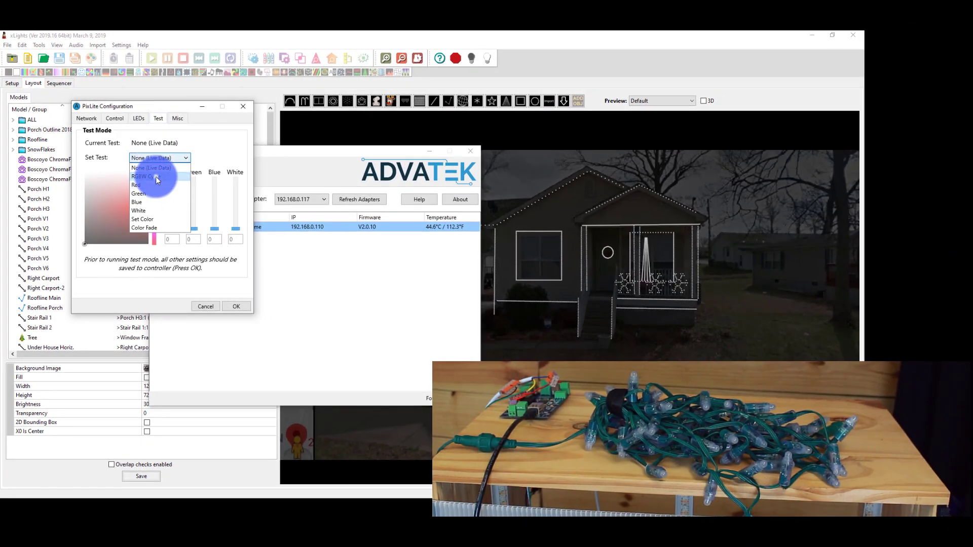
click(156, 176)
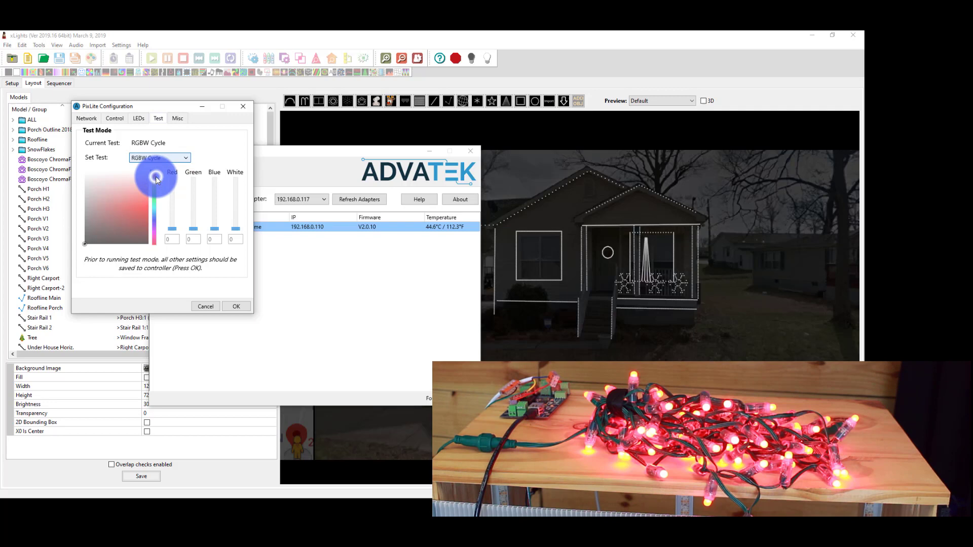
click(158, 159)
click(152, 185)
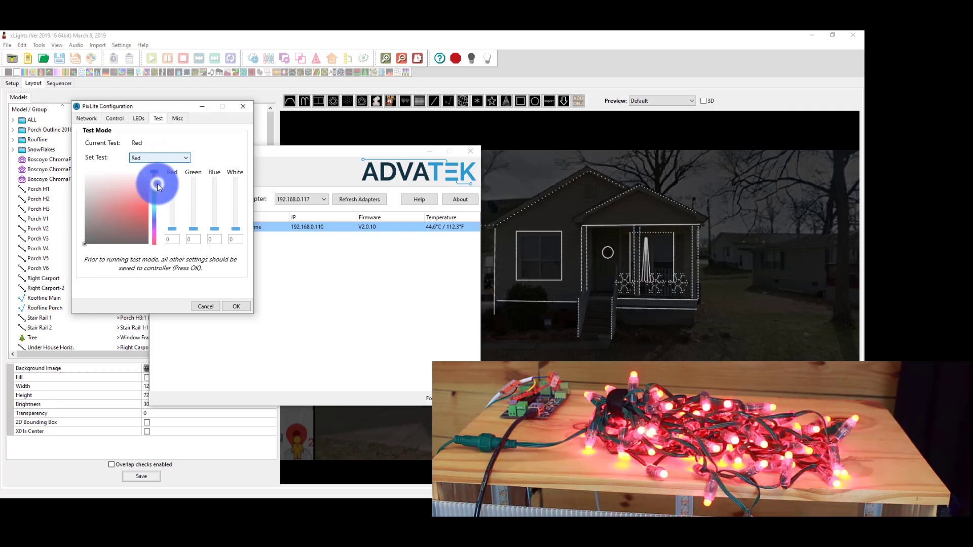
click(163, 158)
- Light the pixels solid green, blue and white, then return to live data and check misc settings
click(164, 193)
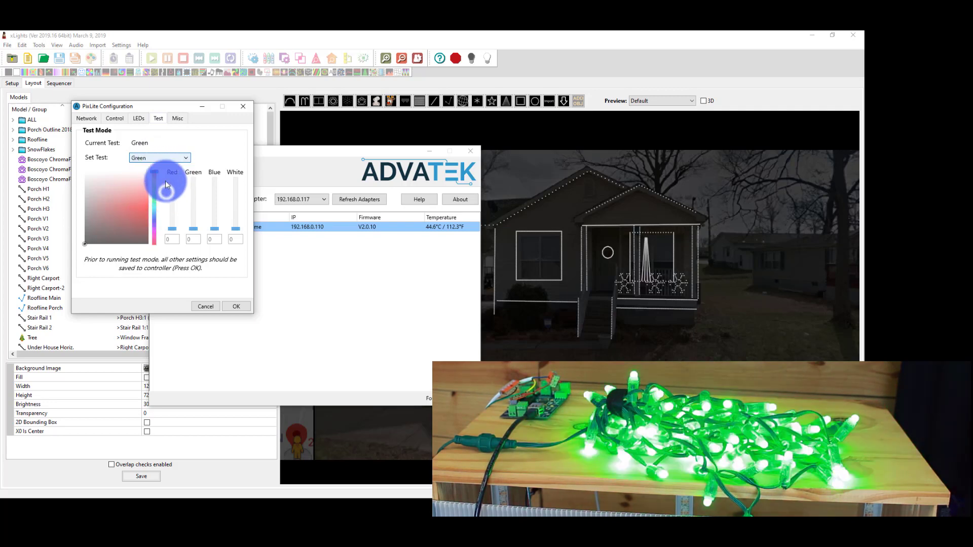
click(162, 158)
click(160, 203)
click(157, 159)
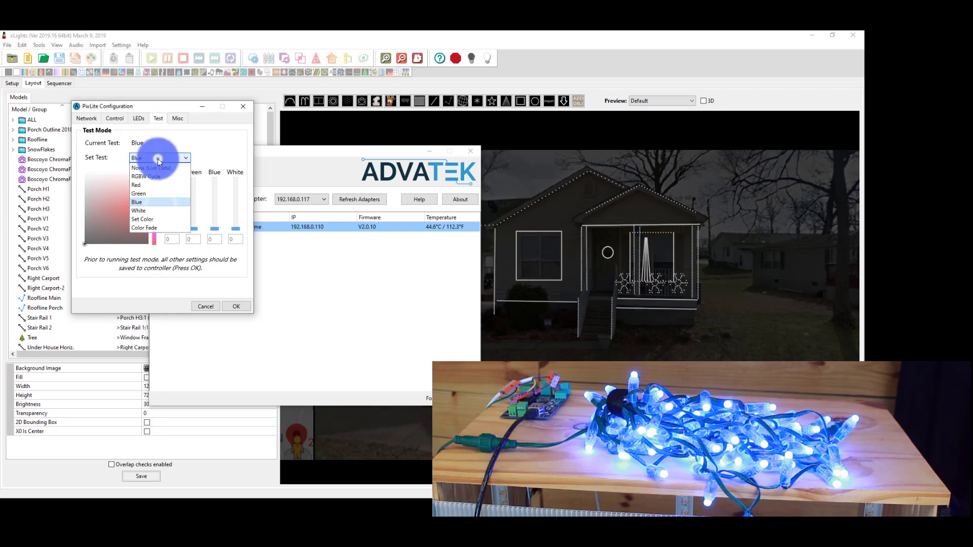
click(163, 211)
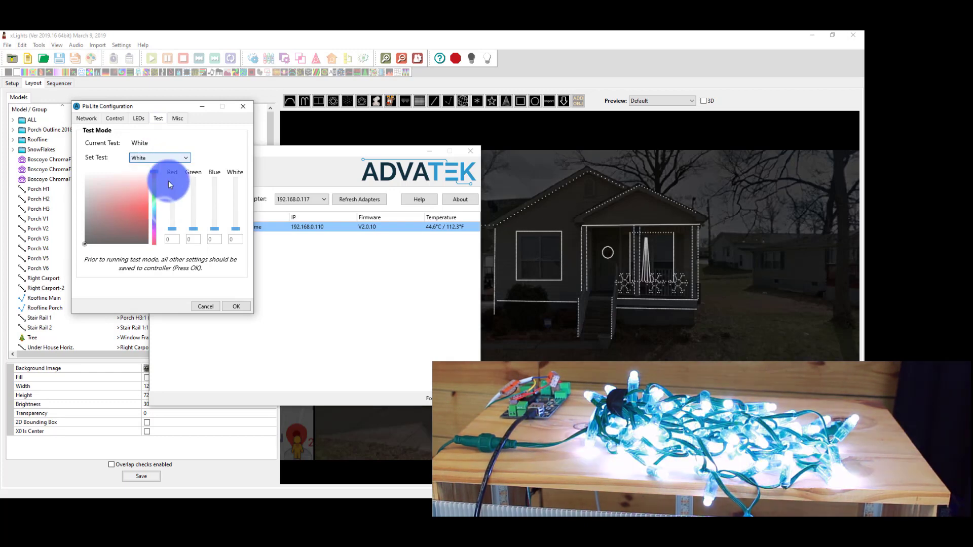
click(171, 158)
click(167, 168)
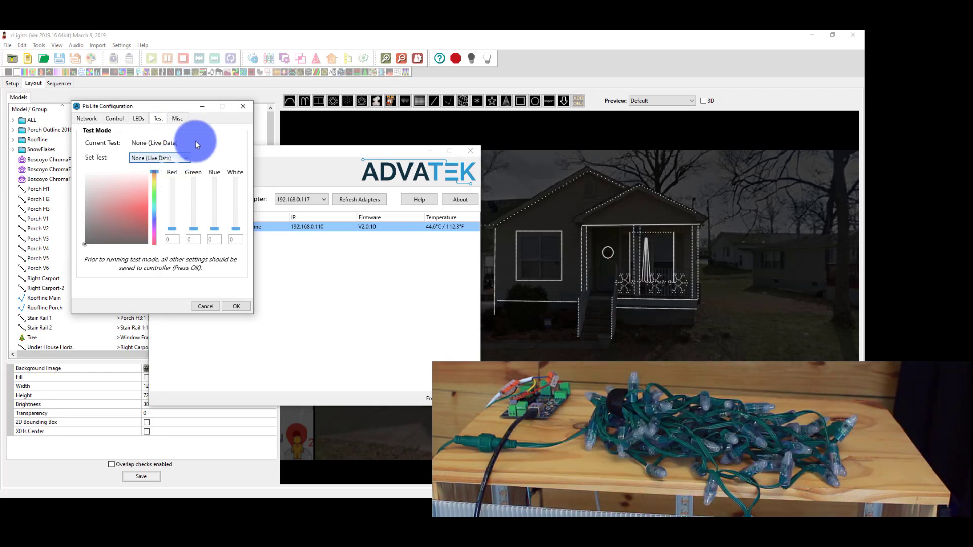
click(178, 119)
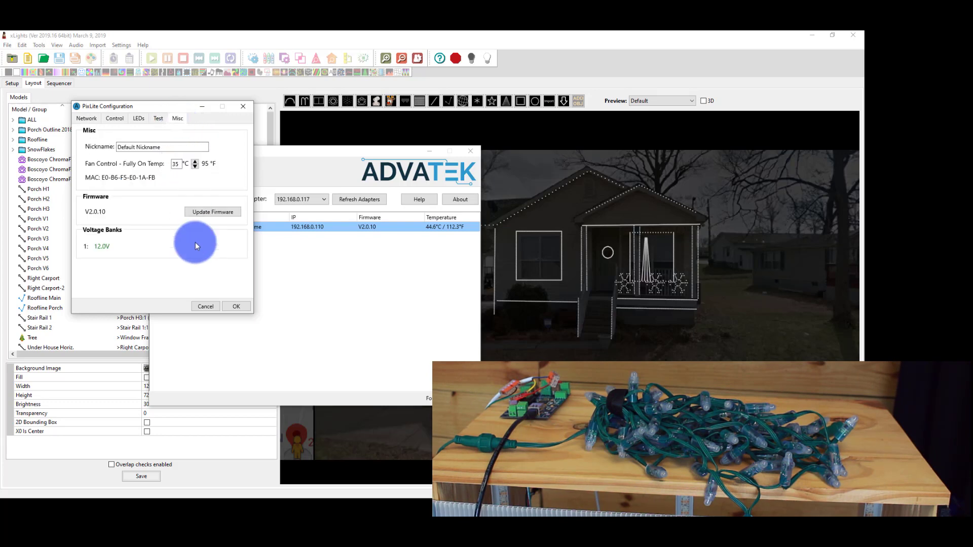
- Close Advatek Assistant and view xLights' eight E1.31 universes at 192.168.0.255 in Setup
click(231, 306)
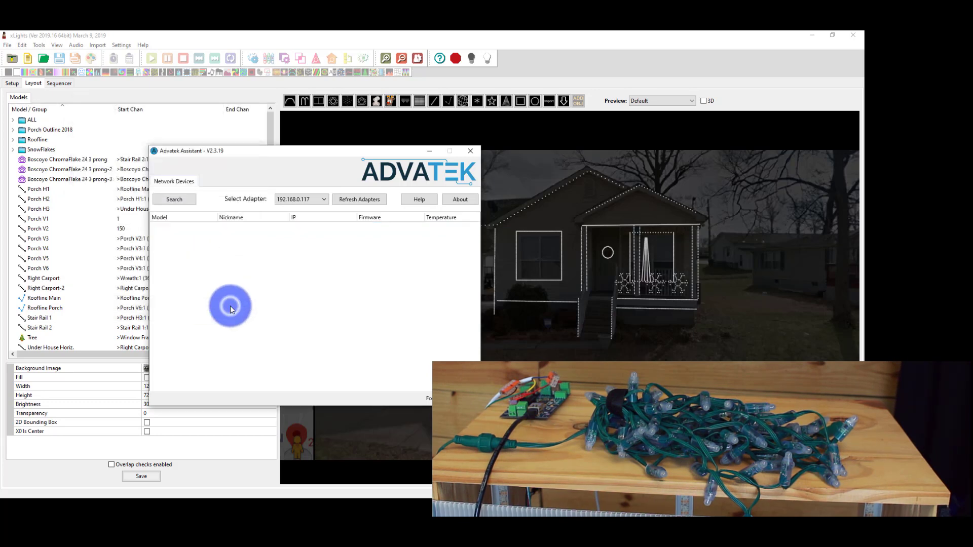
click(469, 149)
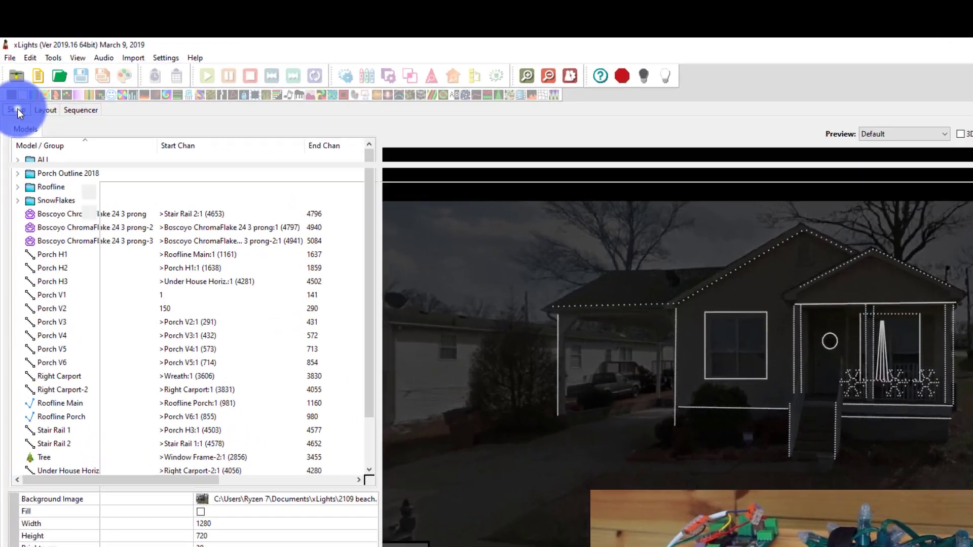
click(17, 109)
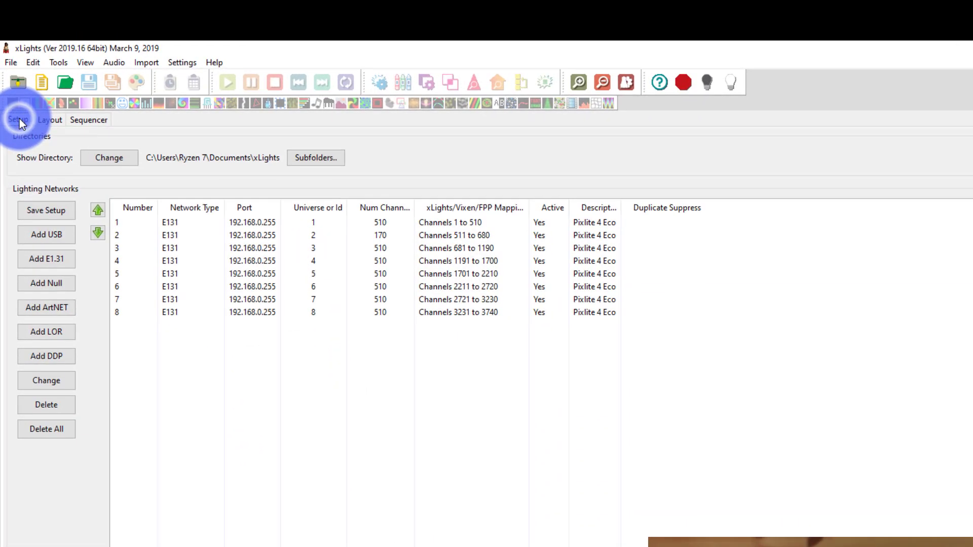
click(192, 223)
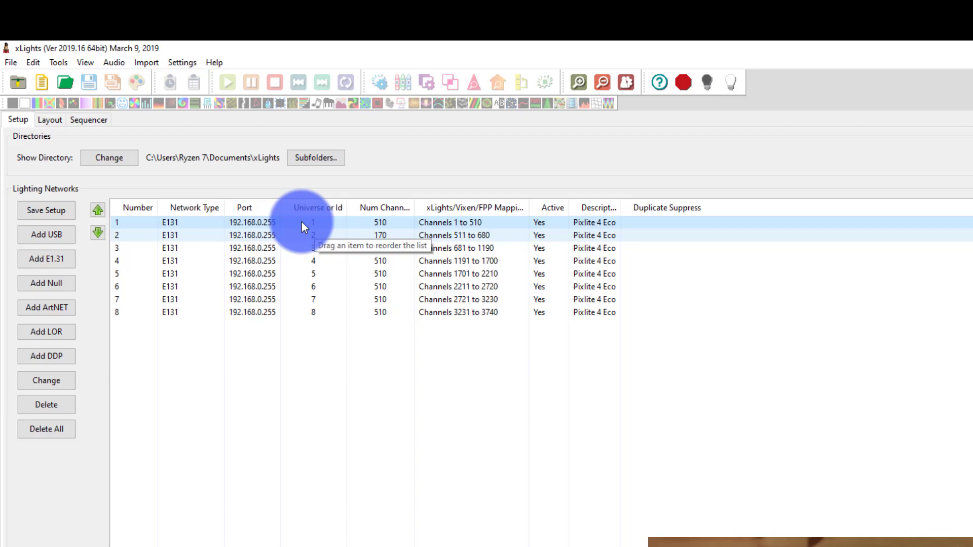
- Set universe 2's last channel to 510 and save the network setup
double_click(384, 235)
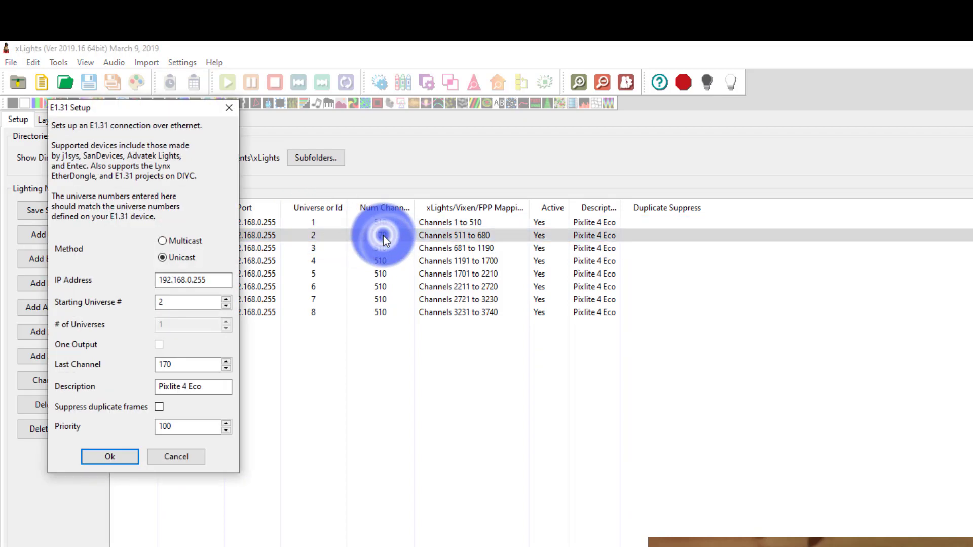
double_click(207, 363)
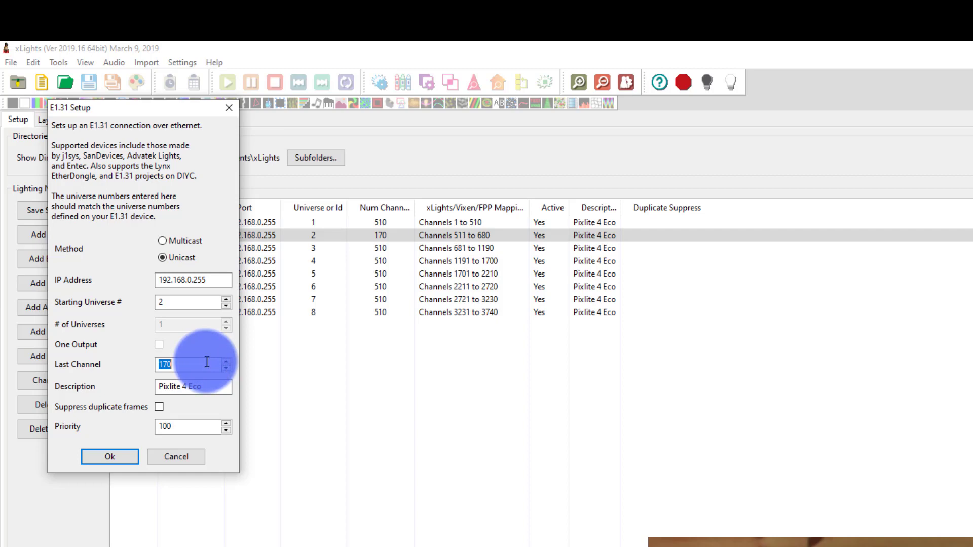
text(510)
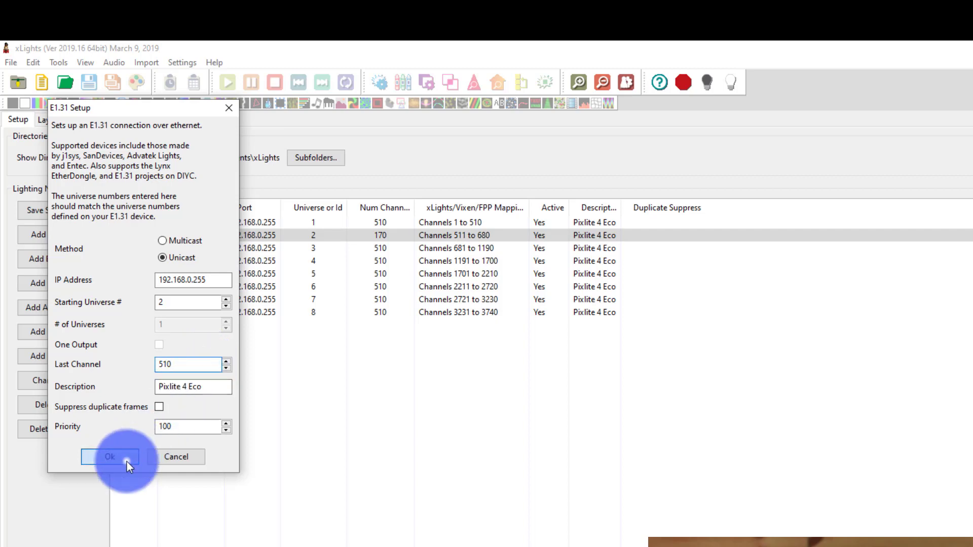
click(126, 461)
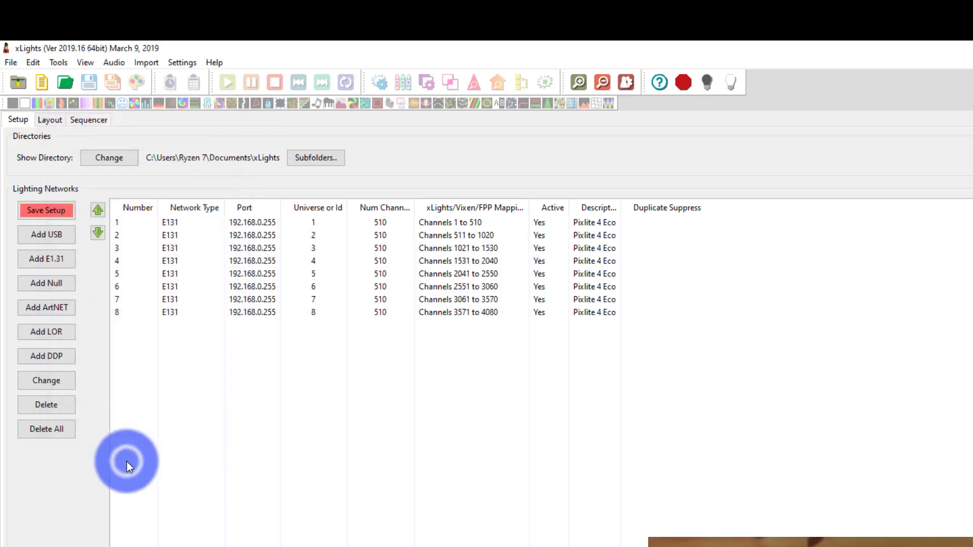
click(48, 213)
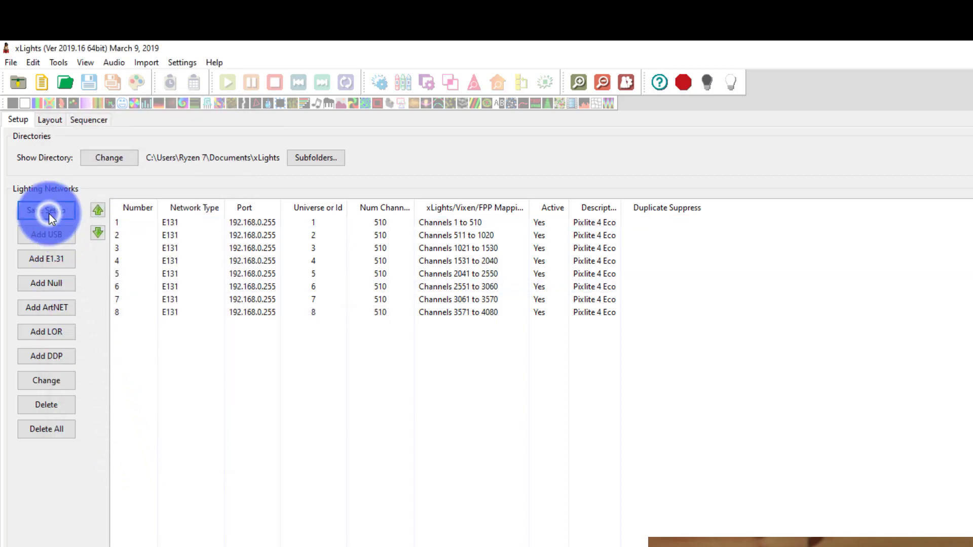
- Change universes 1 and 2 to IP address 192.168.0.201 and save the setup
double_click(270, 222)
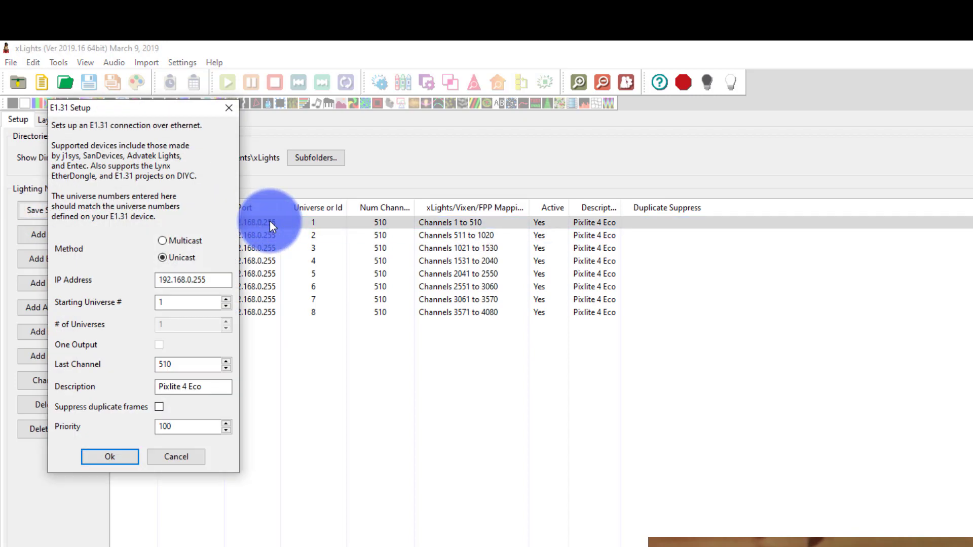
click(211, 280)
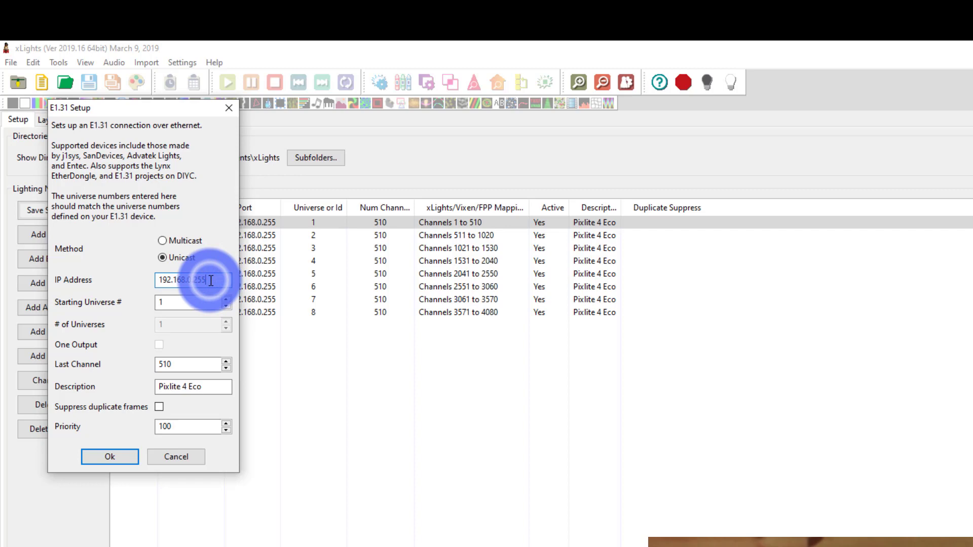
key(BackSpace)
key(BackSpace)
text(01)
key(Return)
double_click(267, 235)
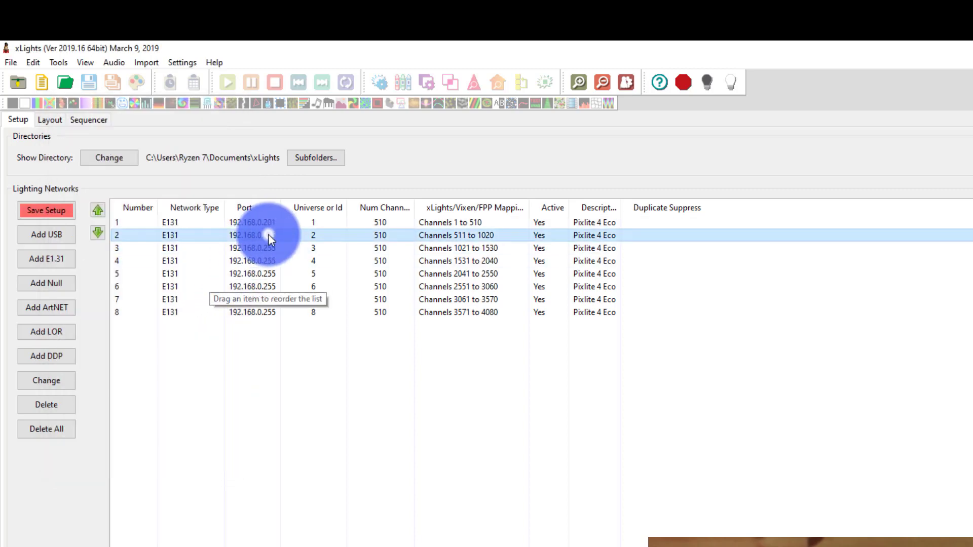
click(205, 283)
key(BackSpace)
key(BackSpace)
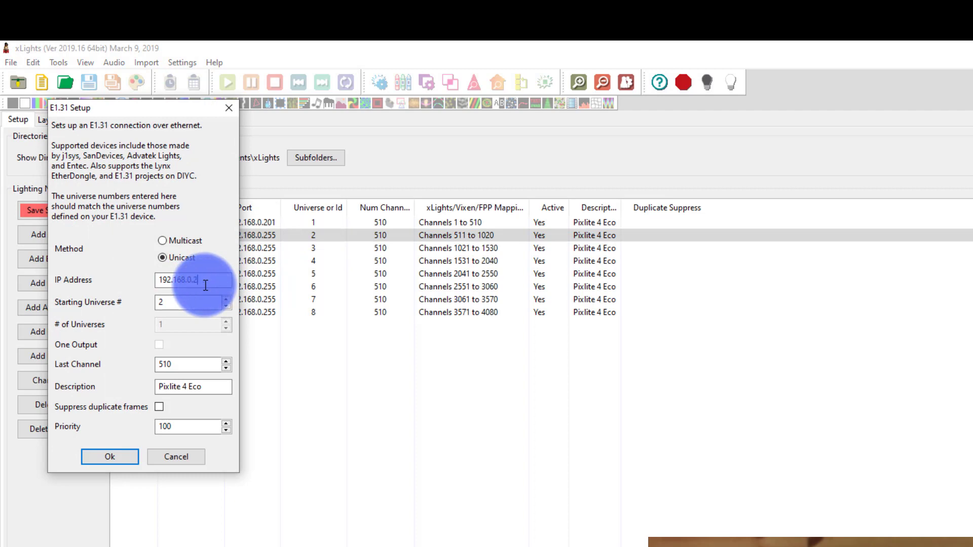
text(01)
key(Return)
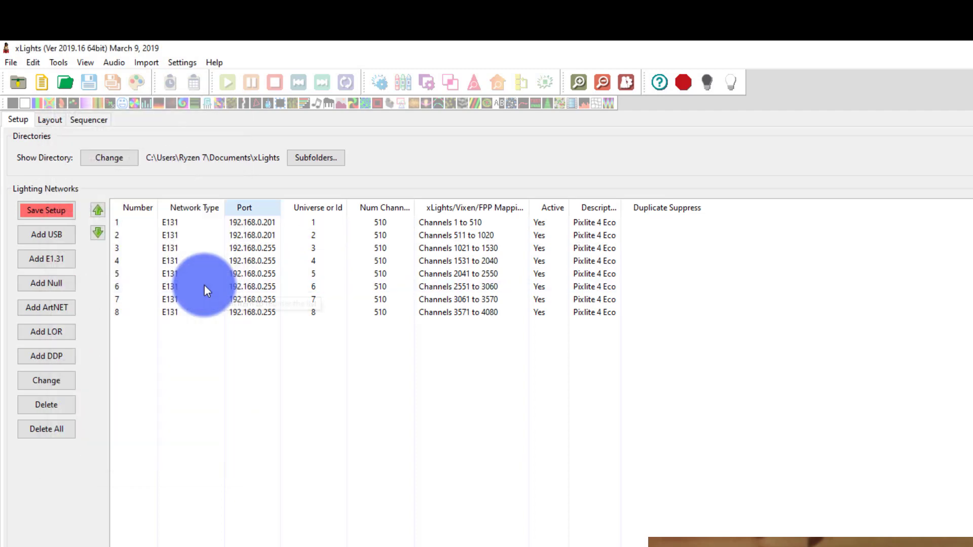
click(40, 205)
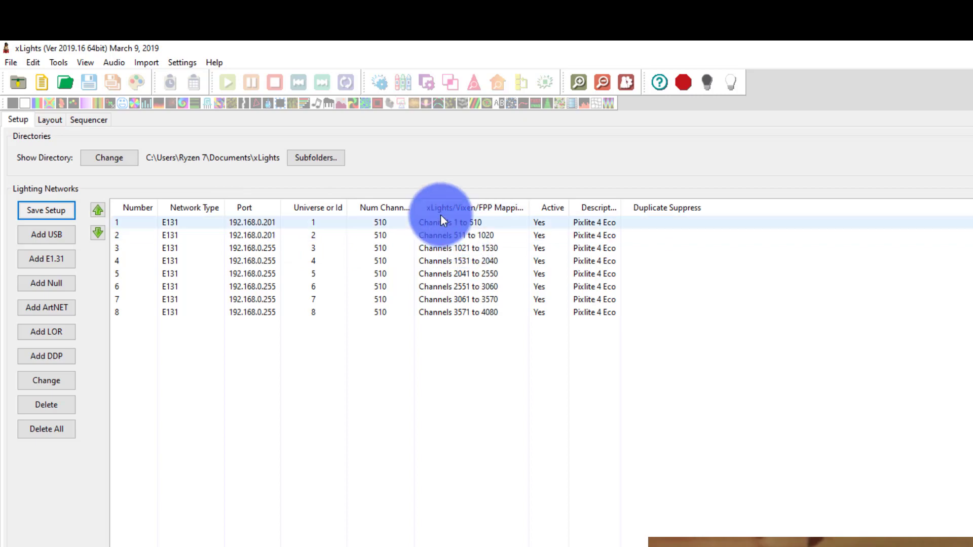
- Switch to the Layout tab showing the house models list and decorated-house preview
click(53, 121)
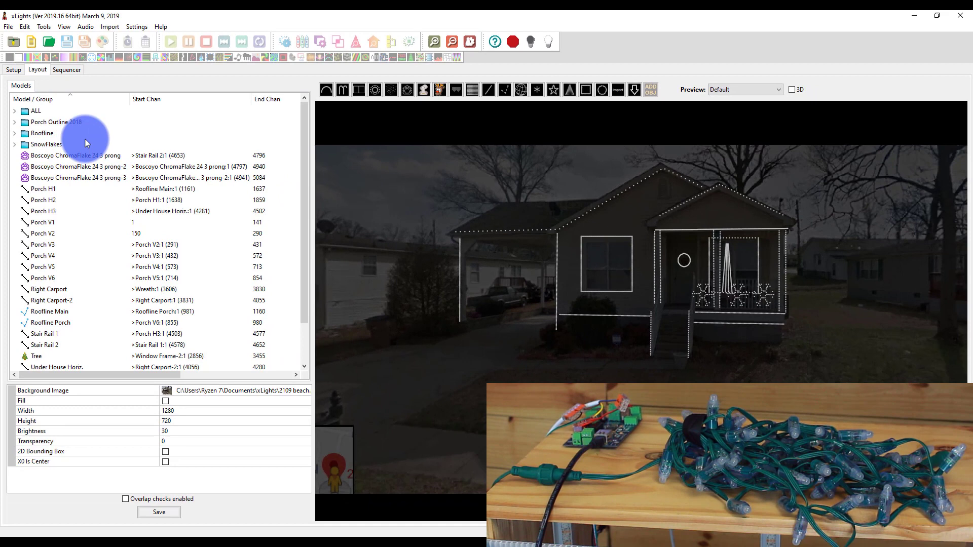
- Sort models by start channel and check the channel mappings of Porch V1 through V5
click(184, 96)
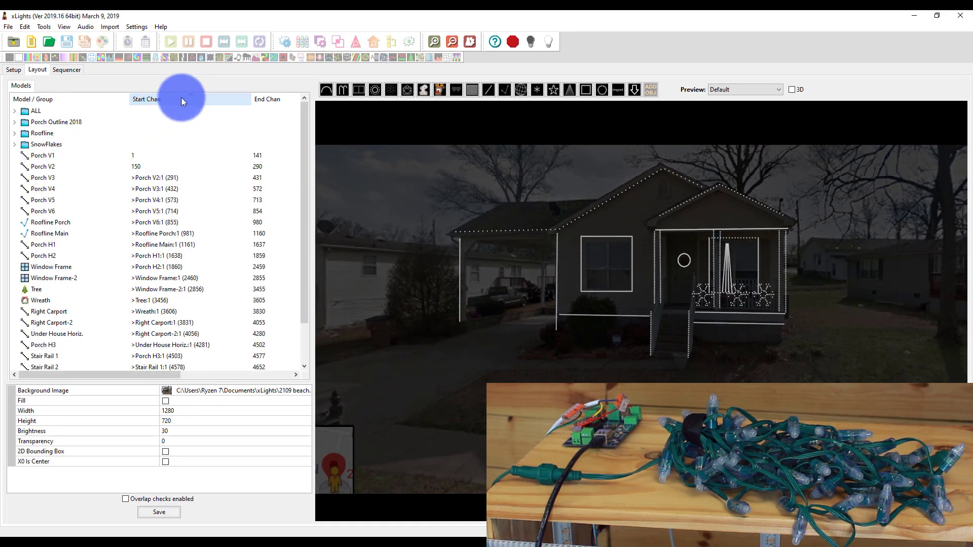
click(105, 156)
mouse_move(104, 155)
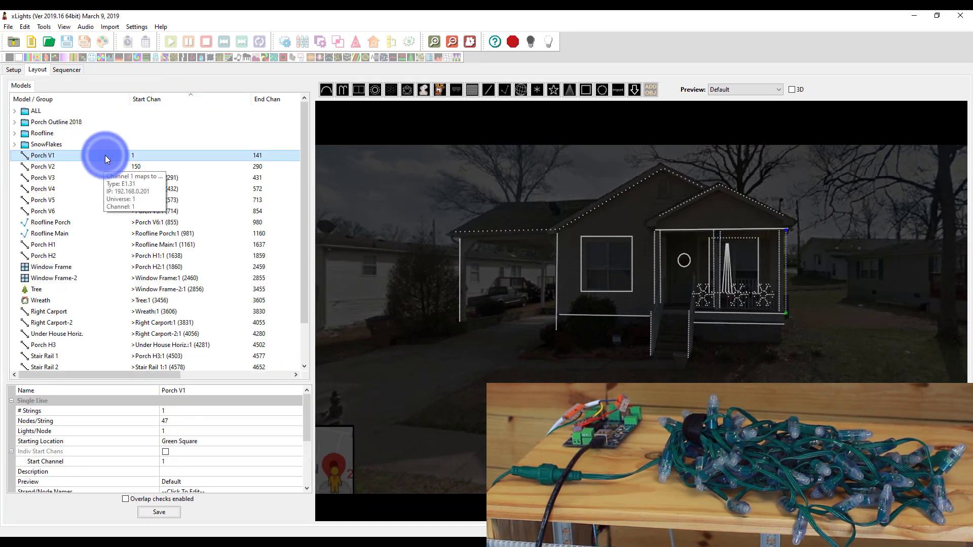
click(47, 124)
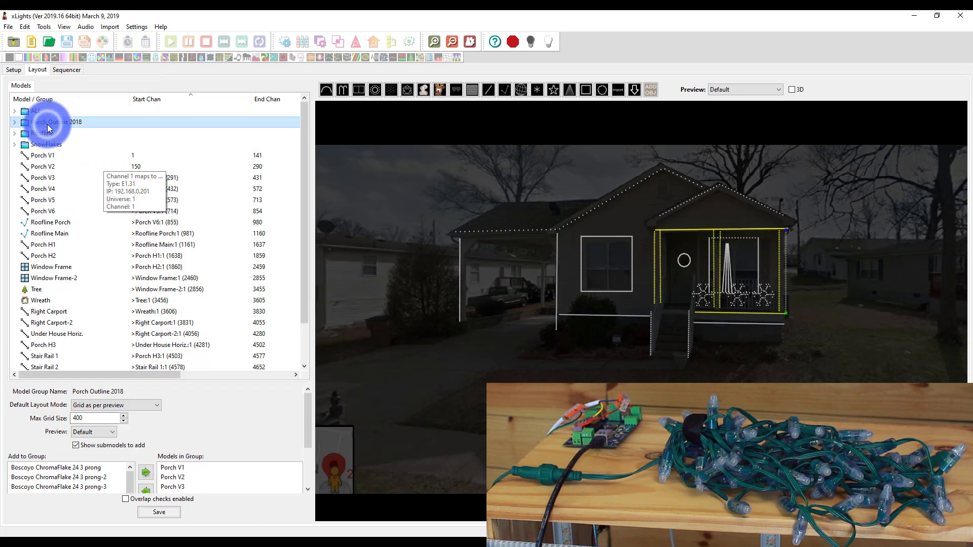
click(47, 156)
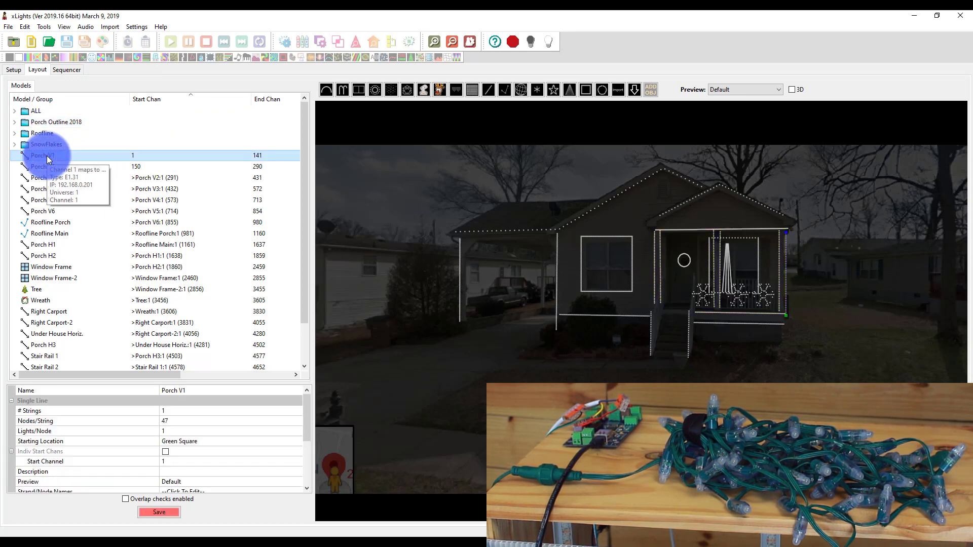
click(54, 166)
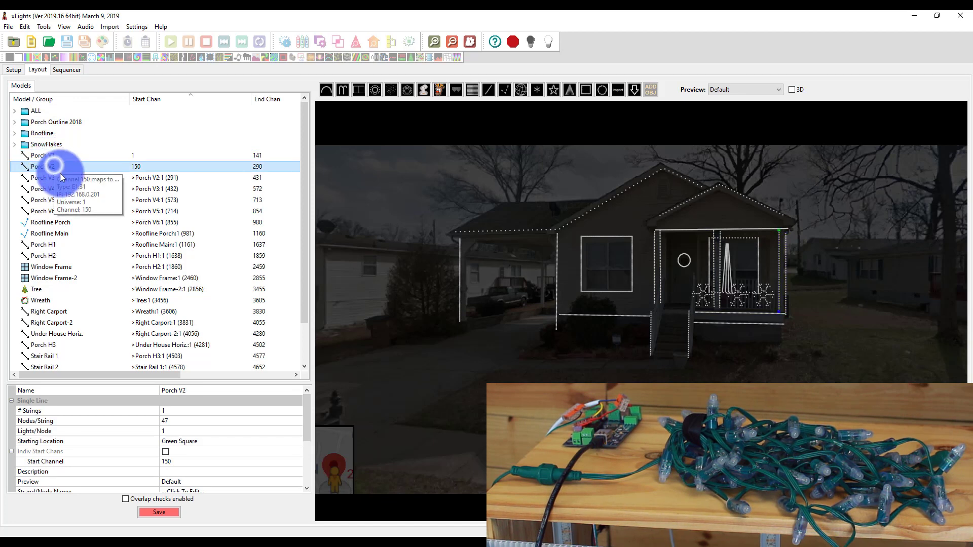
click(60, 177)
click(70, 189)
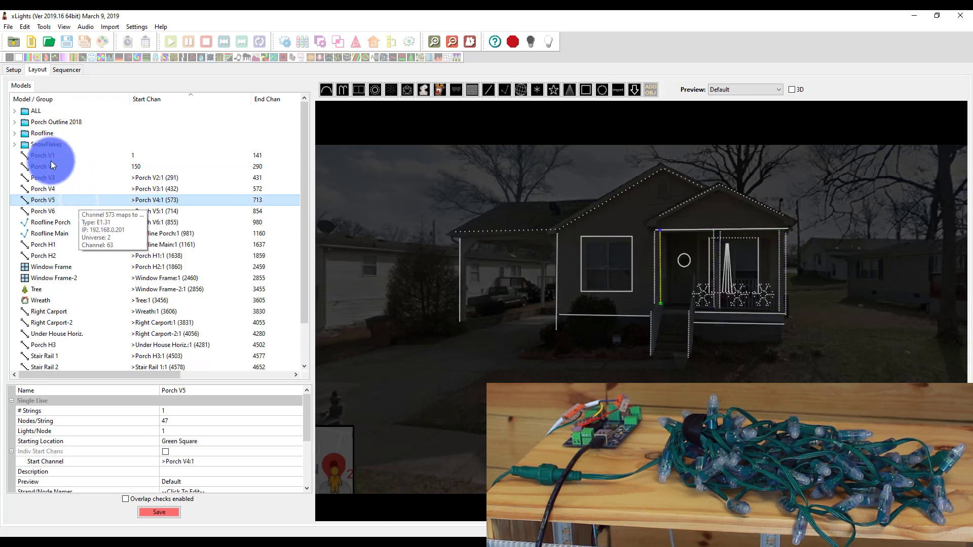
click(52, 175)
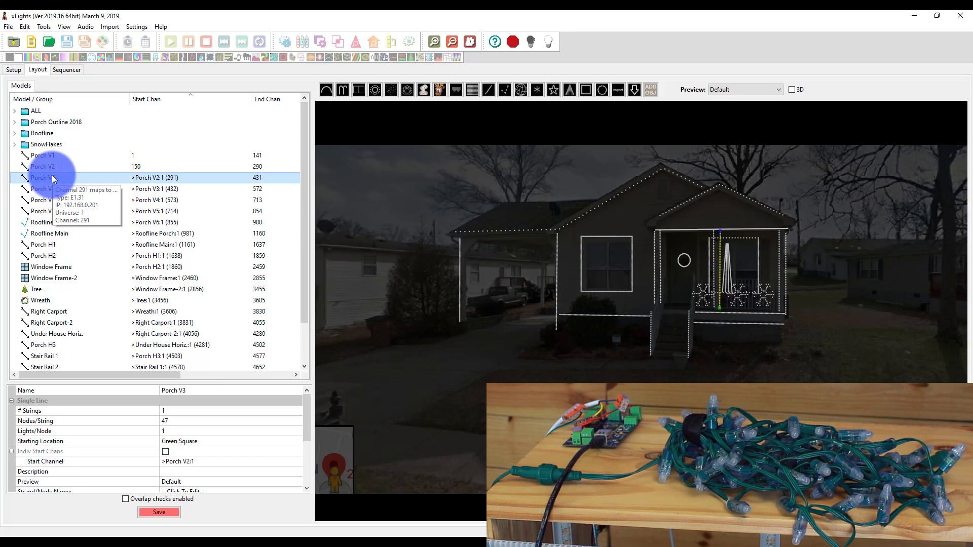
click(48, 174)
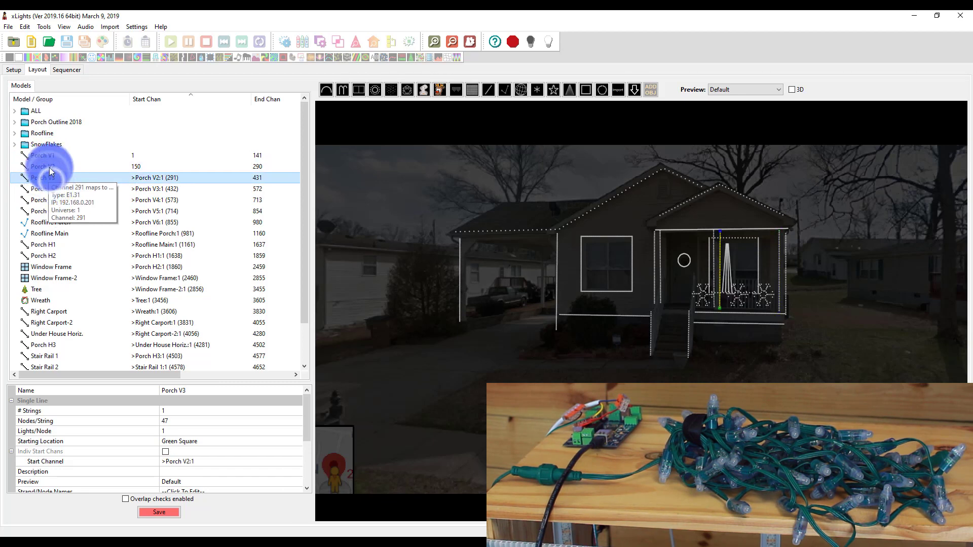
- Review the Porch Outline 2018 group's eight porch members, then go to the Sequencer
click(43, 127)
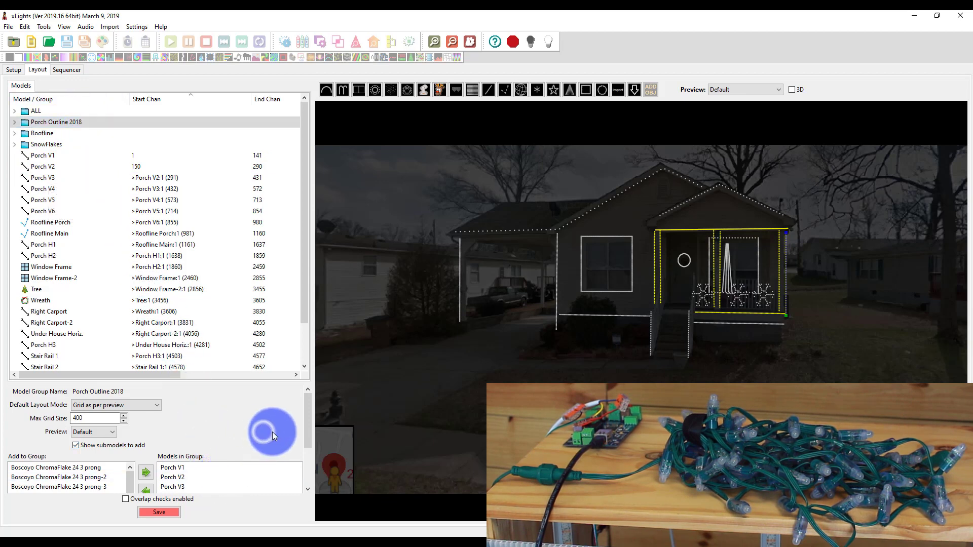
drag(308, 432, 300, 489)
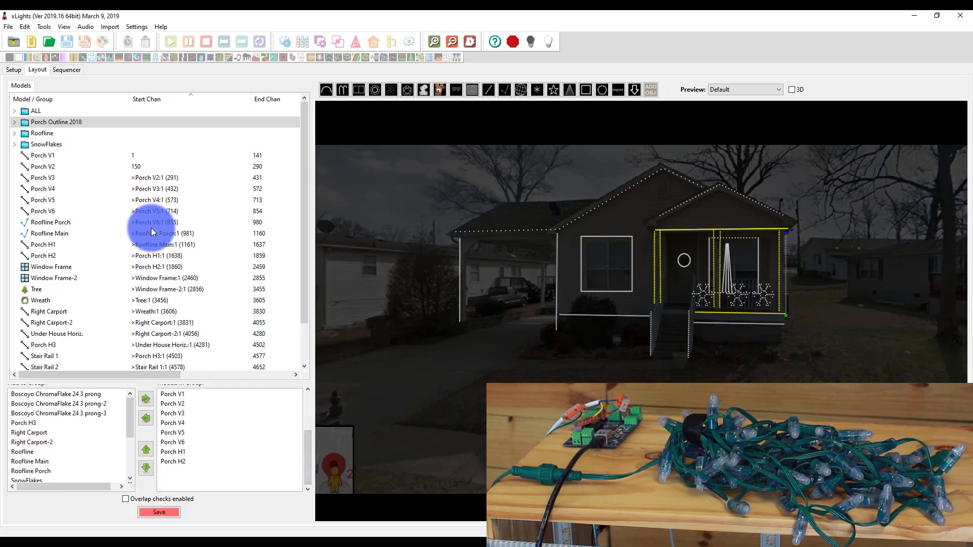
click(62, 71)
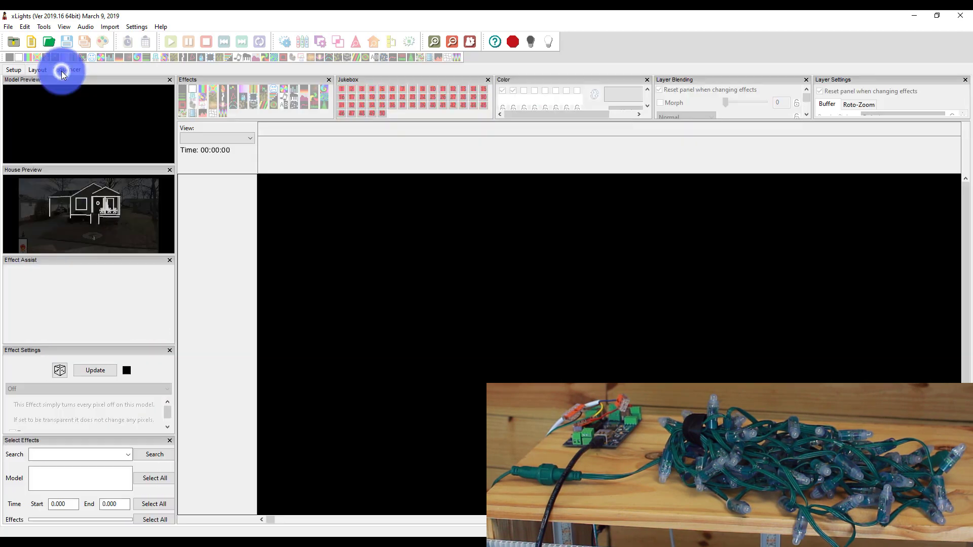
- Create a new animation sequence with the chosen frame rate
click(31, 42)
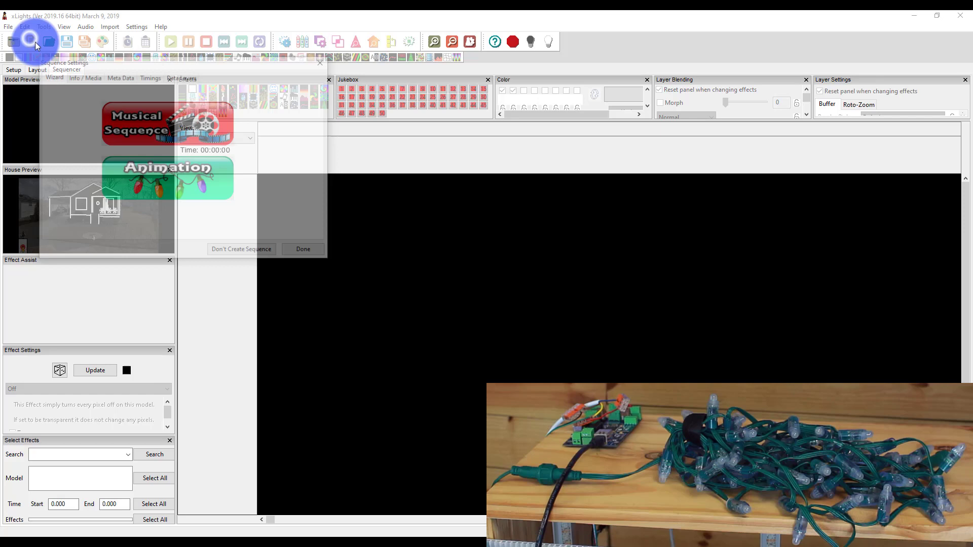
click(190, 175)
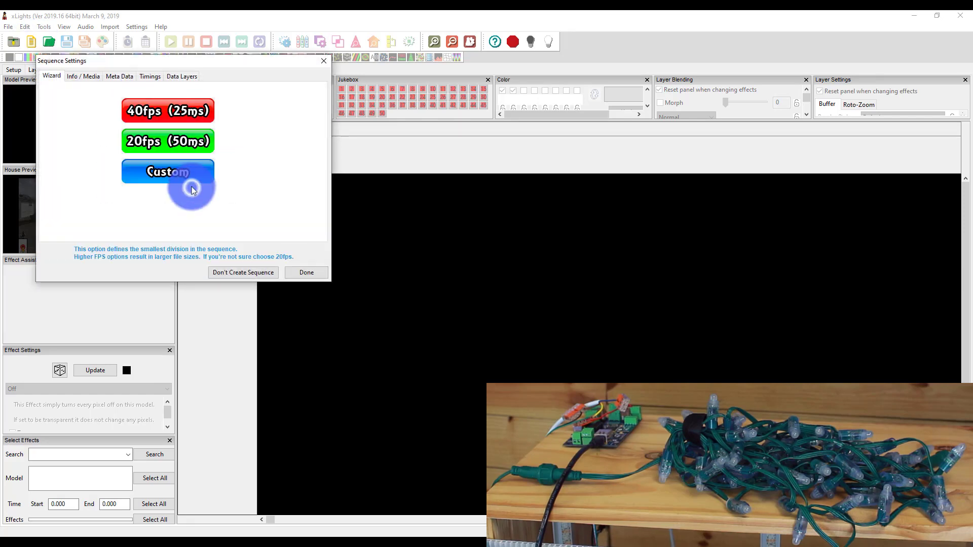
click(171, 107)
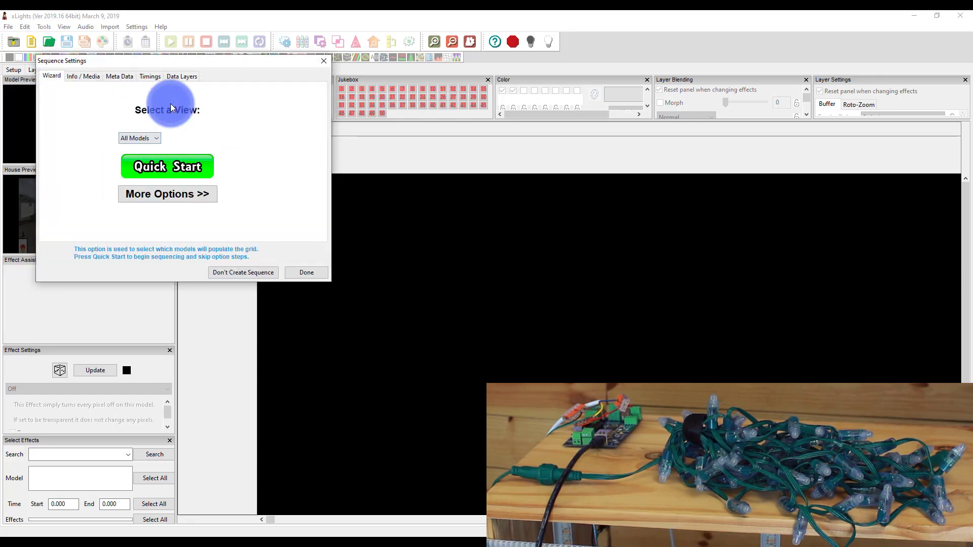
click(296, 272)
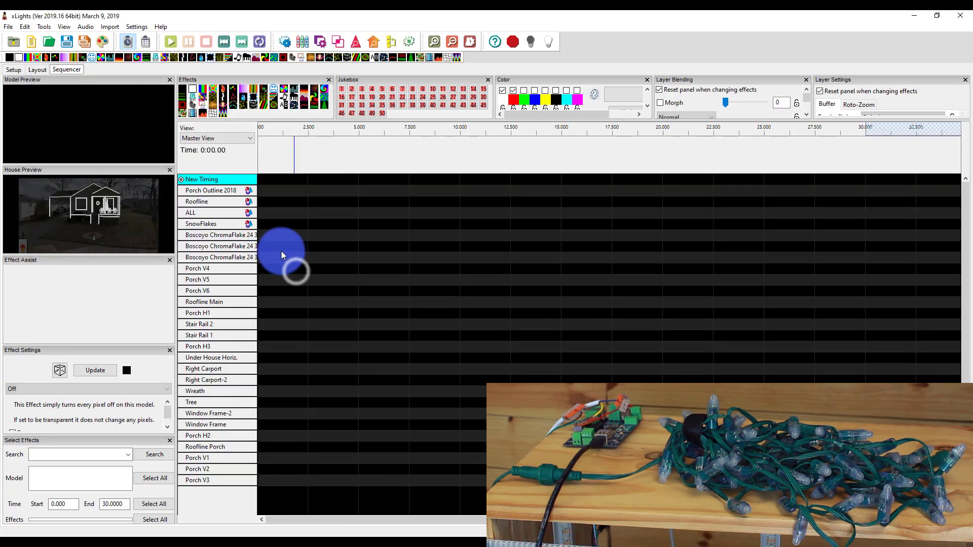
- Place a Bars effect on the Porch Outline 2018 row and play it in the previews
click(238, 191)
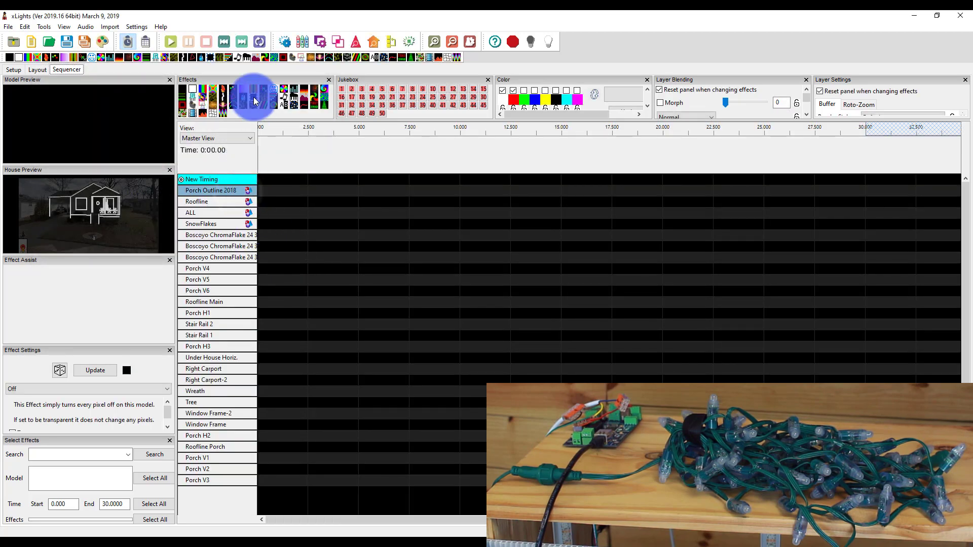
drag(204, 90, 269, 191)
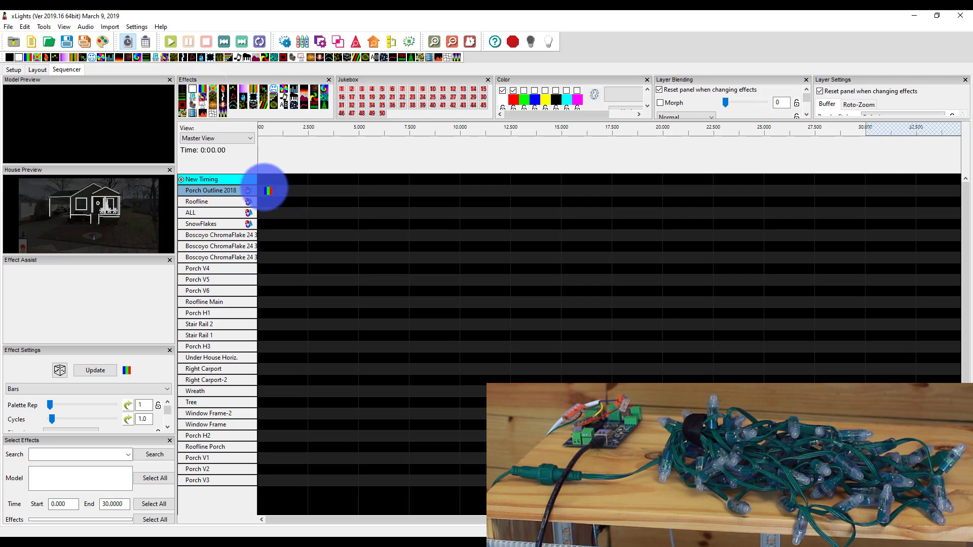
click(266, 191)
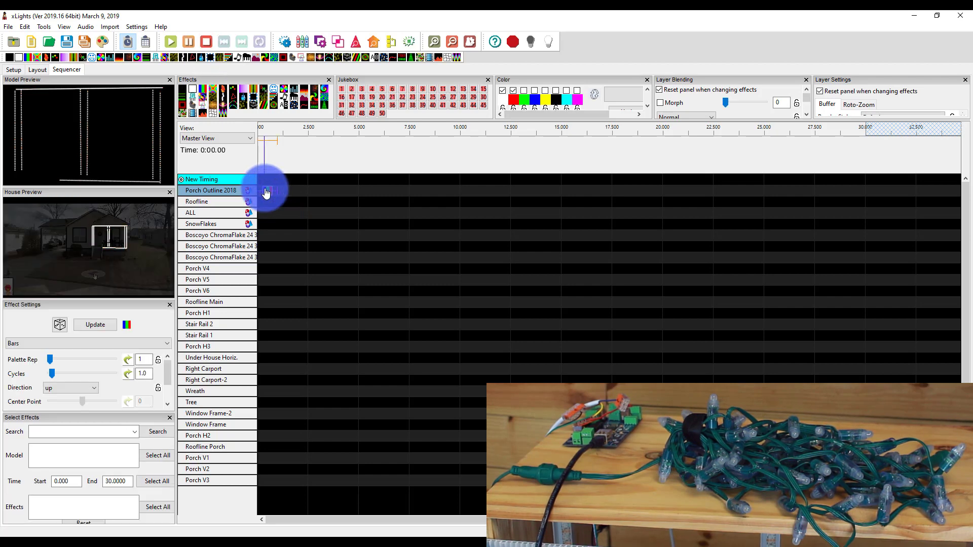
click(170, 43)
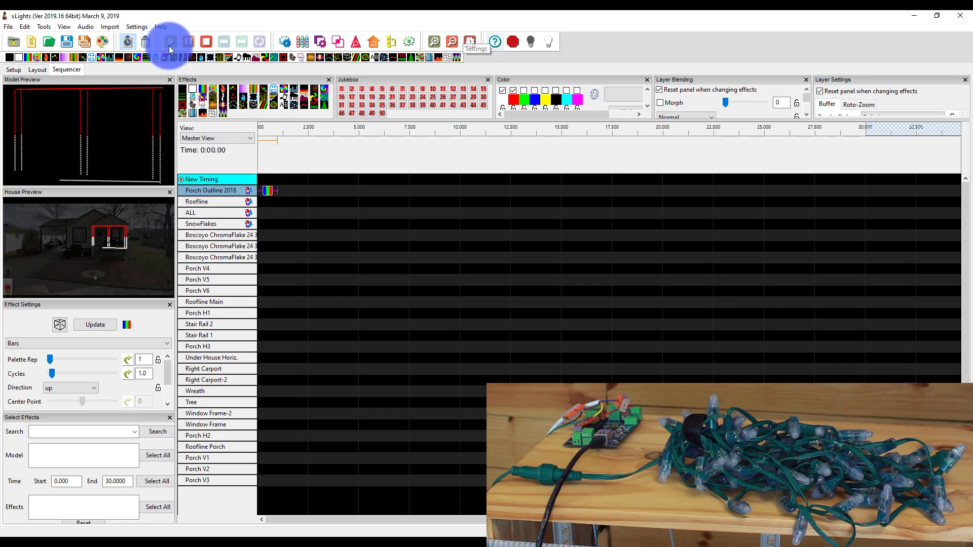
- Turn on Output to Lights and lengthen the Bars effect along the timeline
click(548, 44)
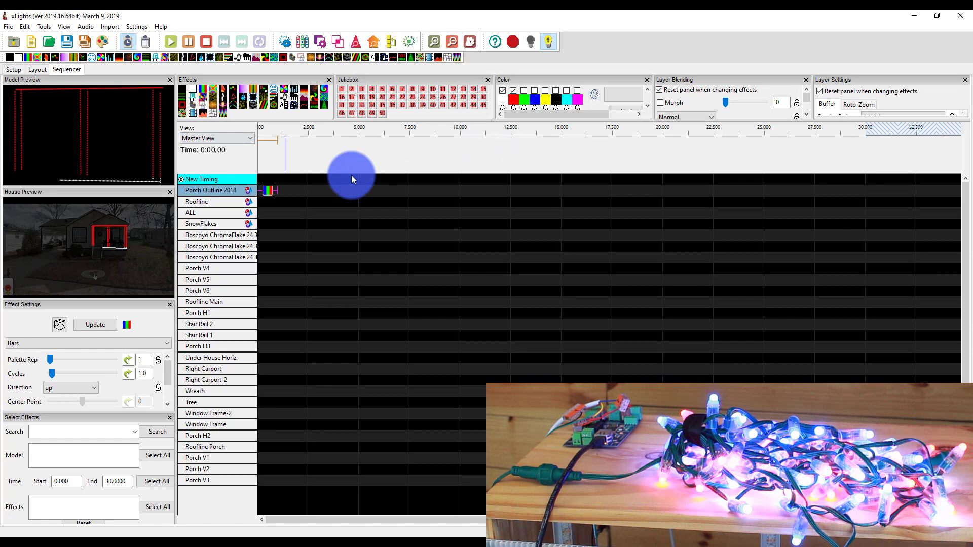
drag(278, 192, 429, 192)
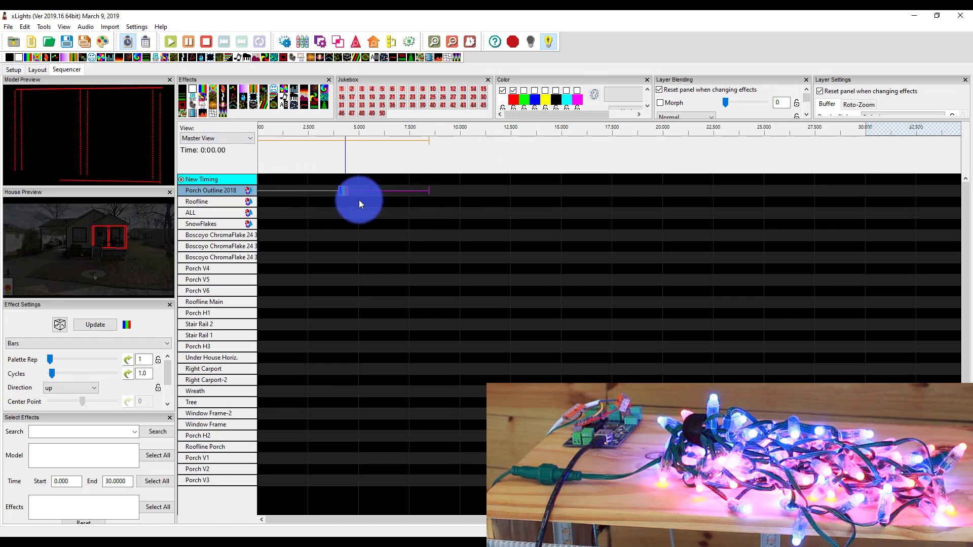
click(408, 205)
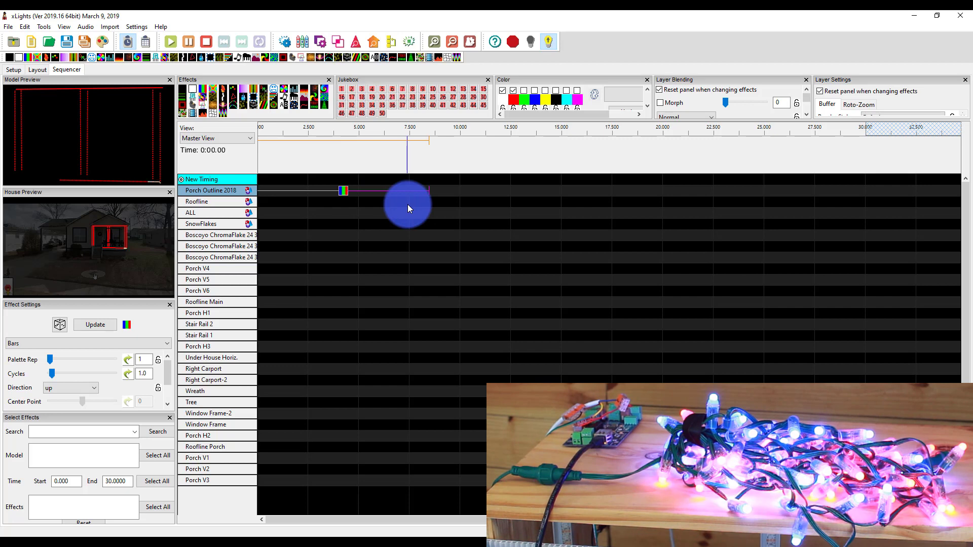
- Switch the Bars effect's colour palette between red, green and blue
click(515, 91)
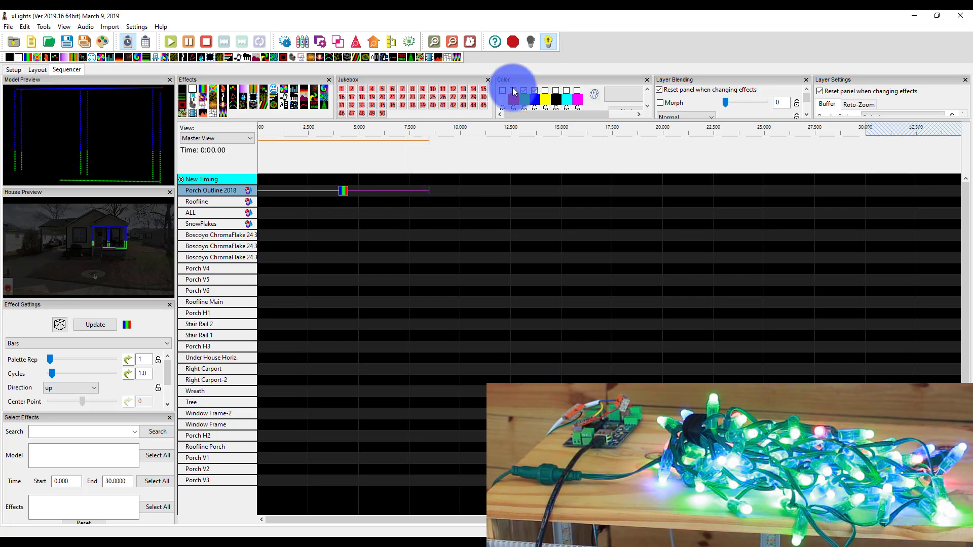
click(524, 91)
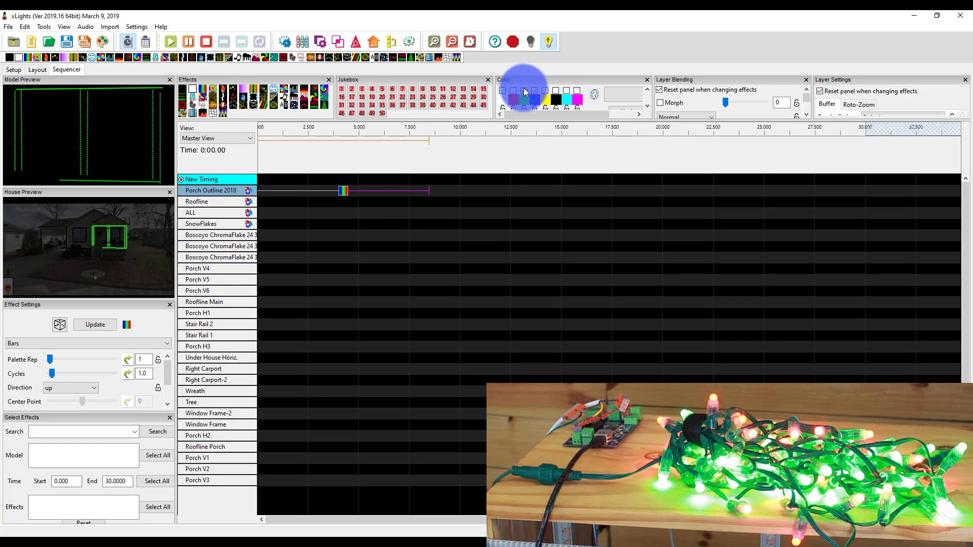
click(524, 92)
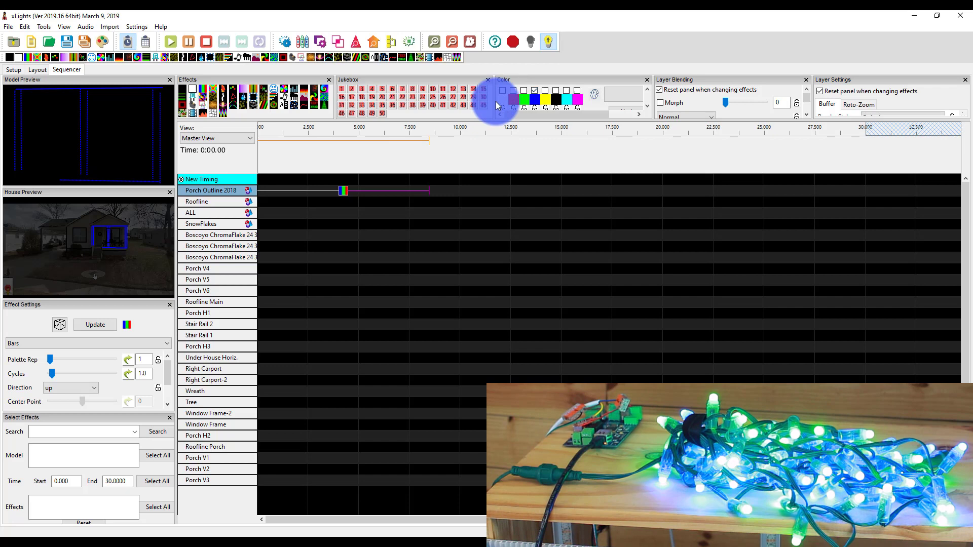
click(268, 214)
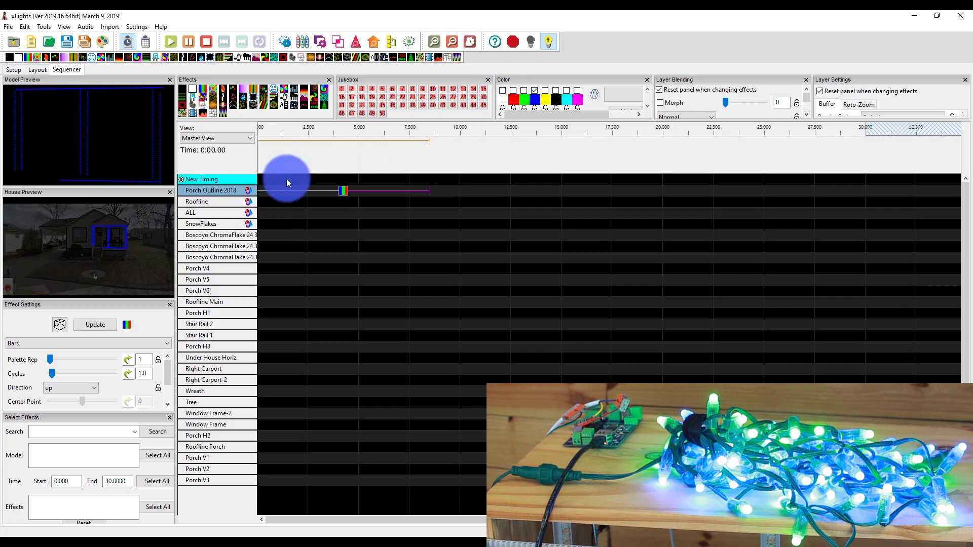